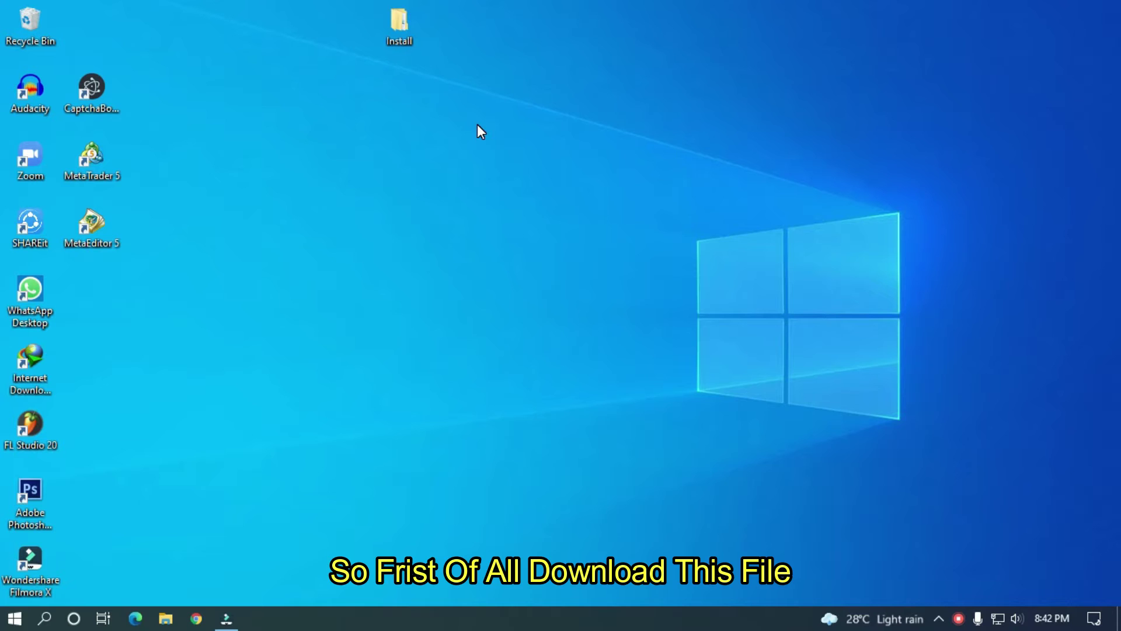
- Extract the 35-Free-LUTs archive in the Install folder and open the resulting 35 Free LUTs folder
double_click(393, 32)
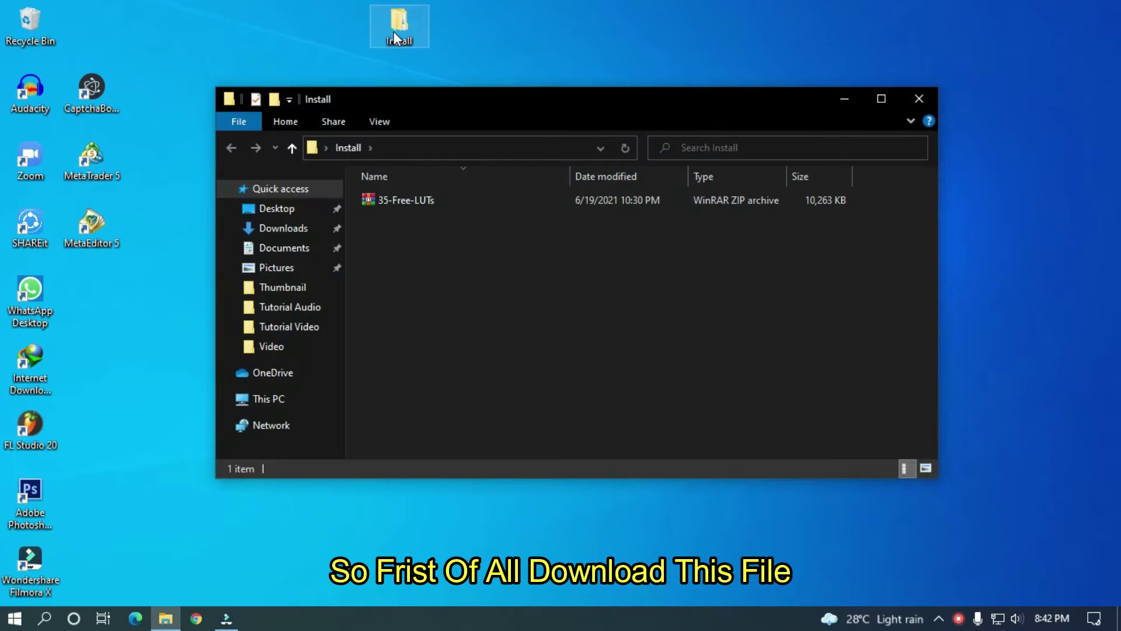
click(405, 204)
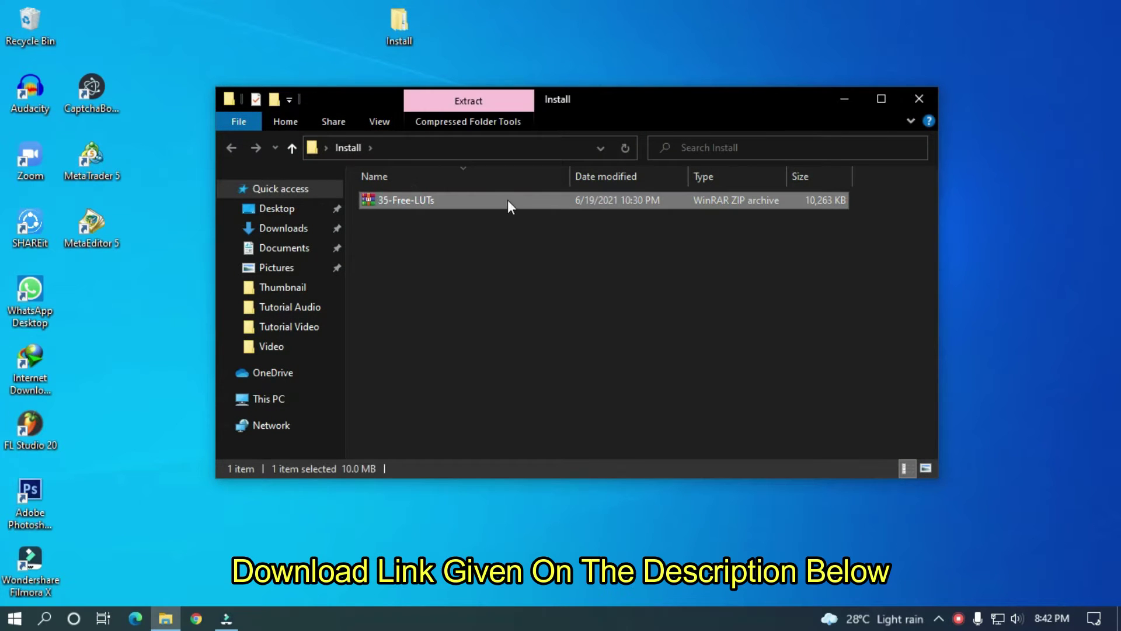
right_click(443, 200)
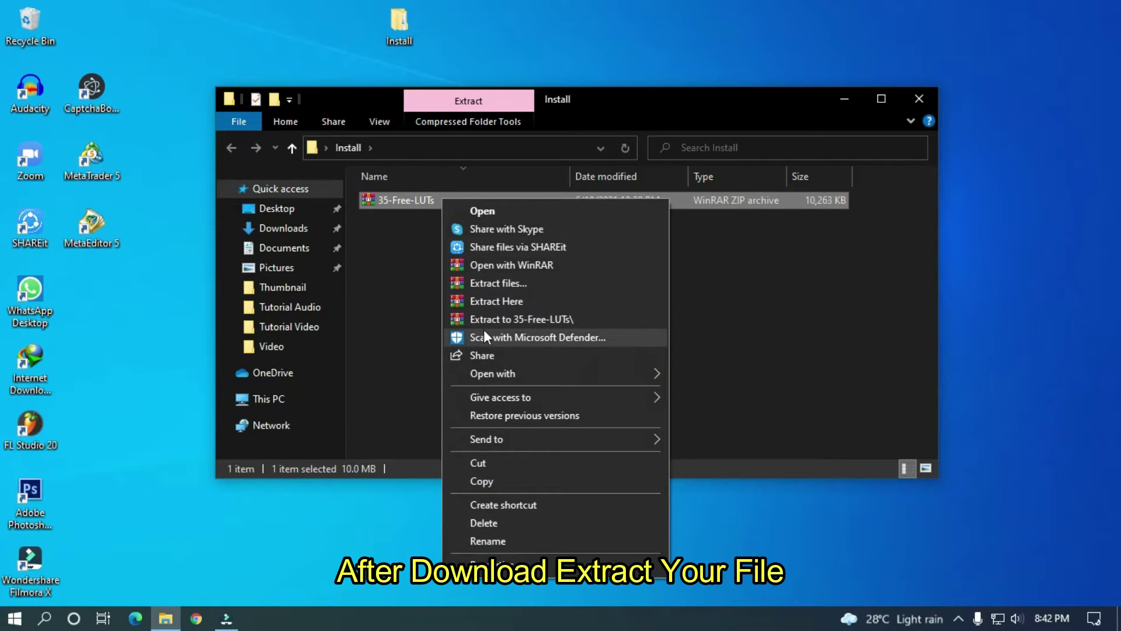
click(495, 302)
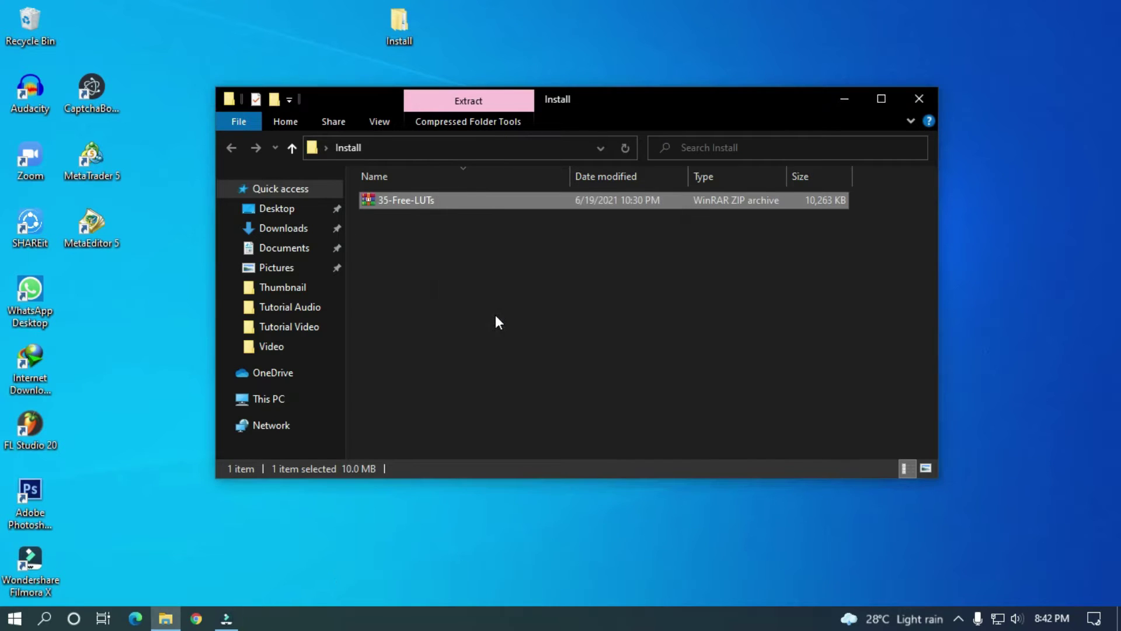
double_click(406, 216)
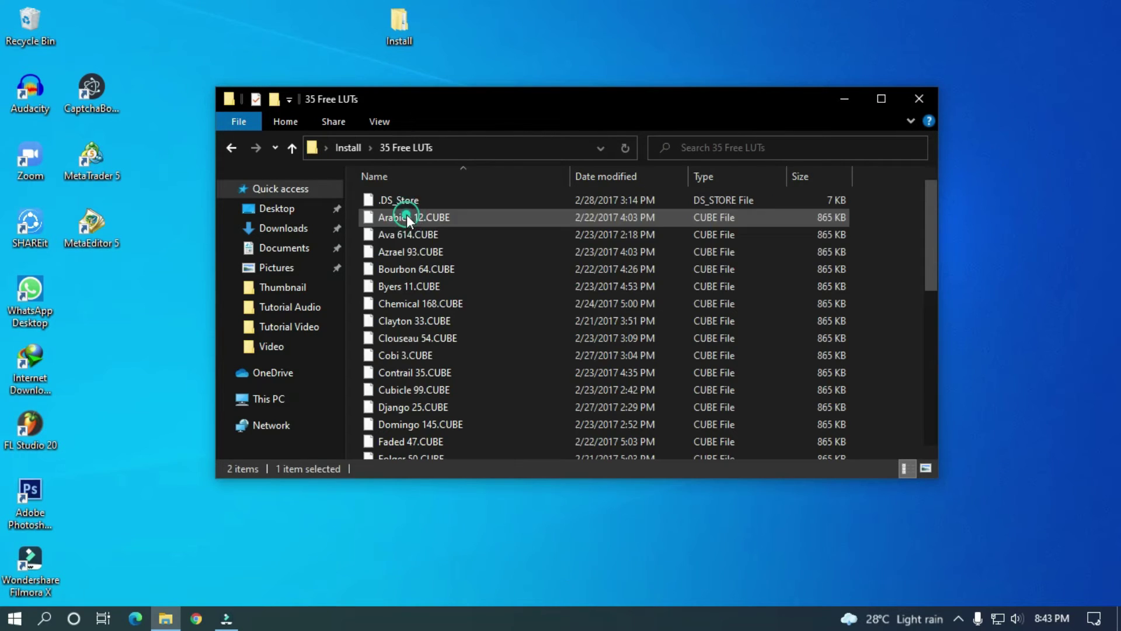
drag(937, 187, 935, 348)
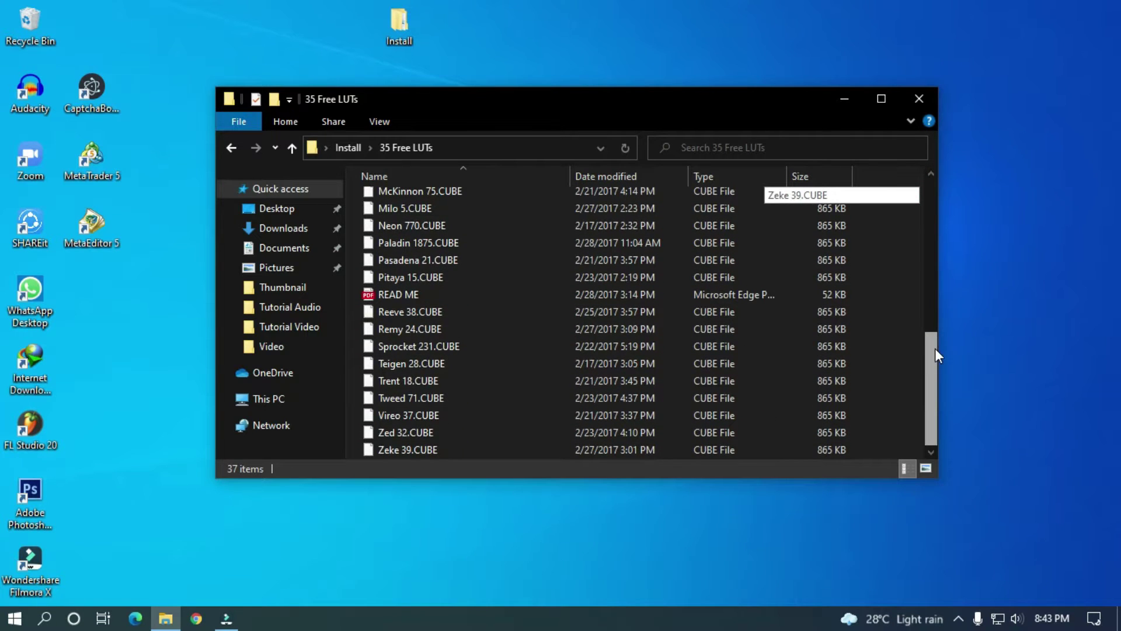
drag(935, 348, 870, 160)
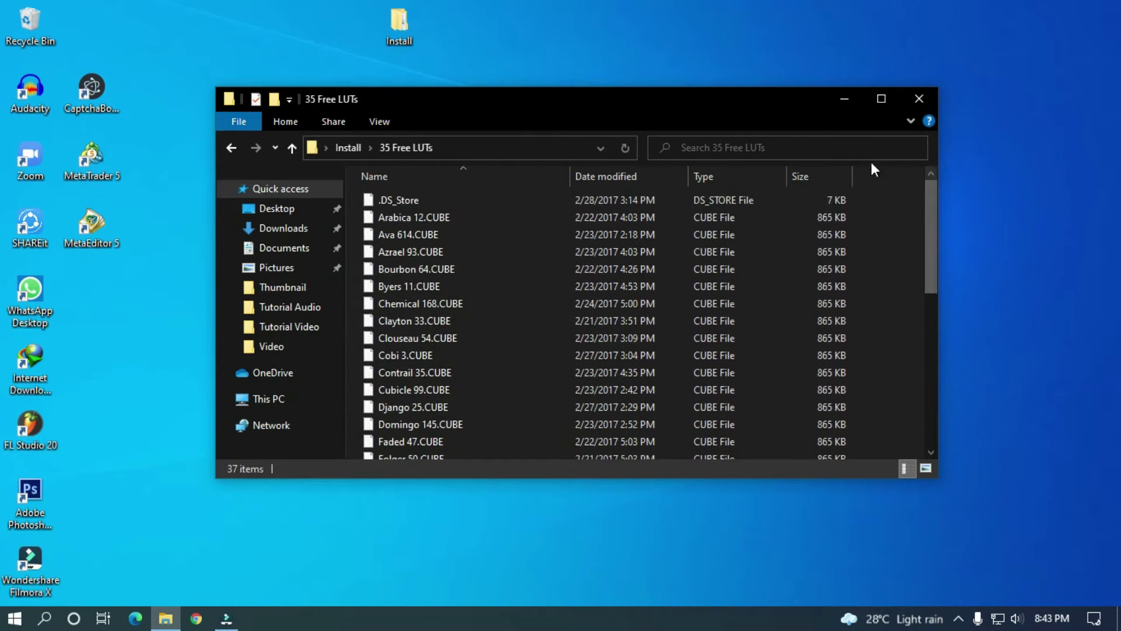
- Place video_2 at the start of the video track, keeping the 1920 x 1080 25fps project settings
click(845, 100)
click(233, 618)
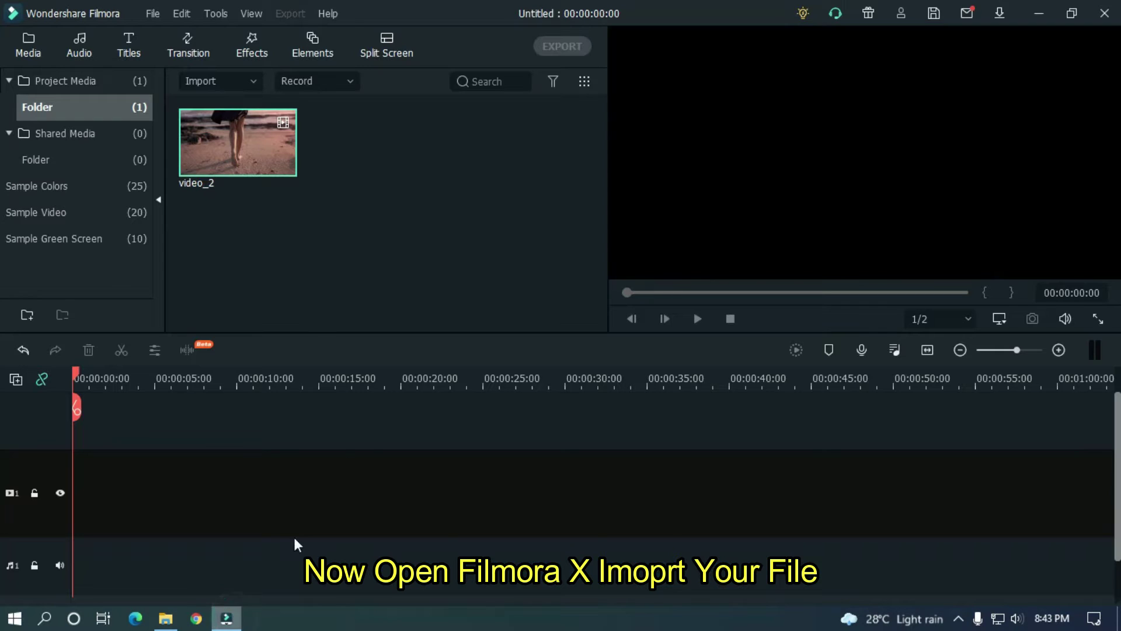
click(372, 224)
mouse_move(237, 142)
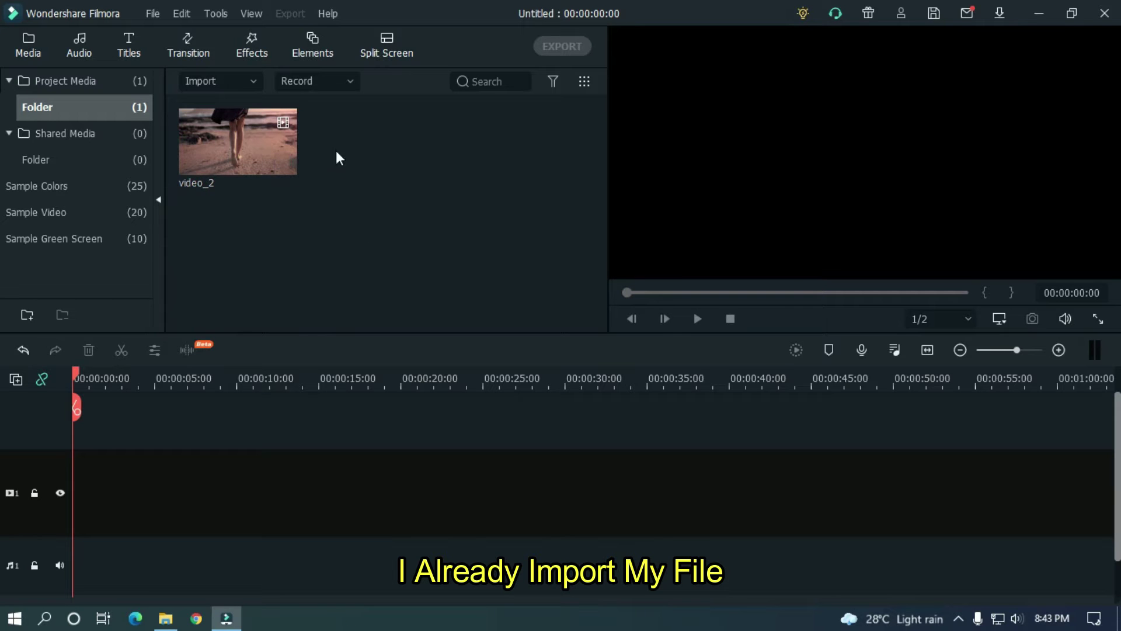
drag(230, 128, 205, 493)
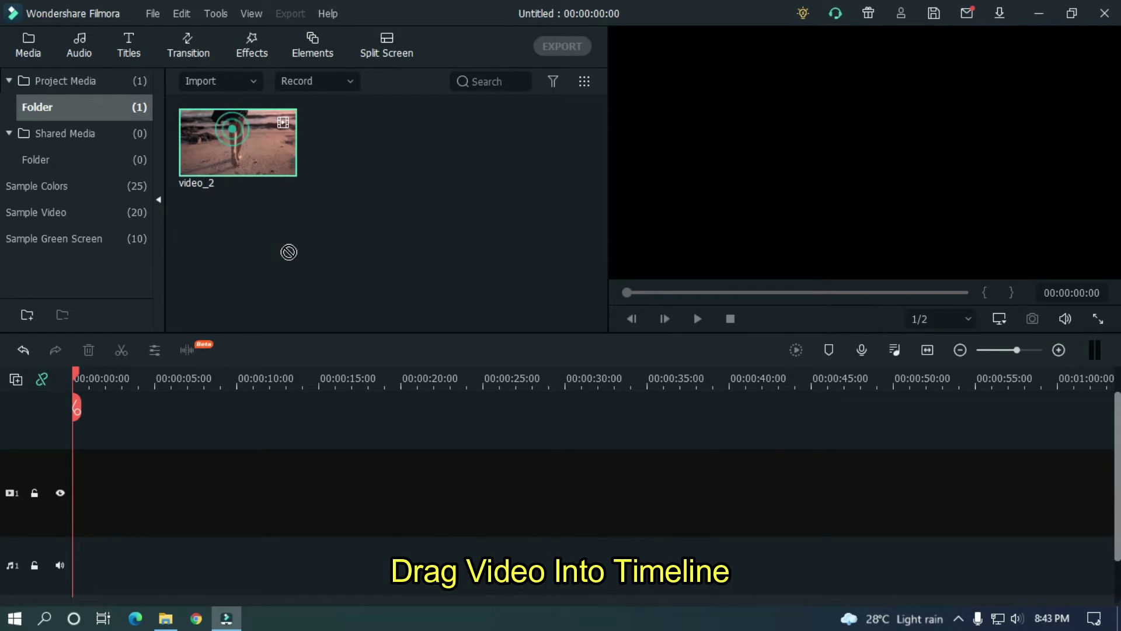
drag(83, 502, 196, 470)
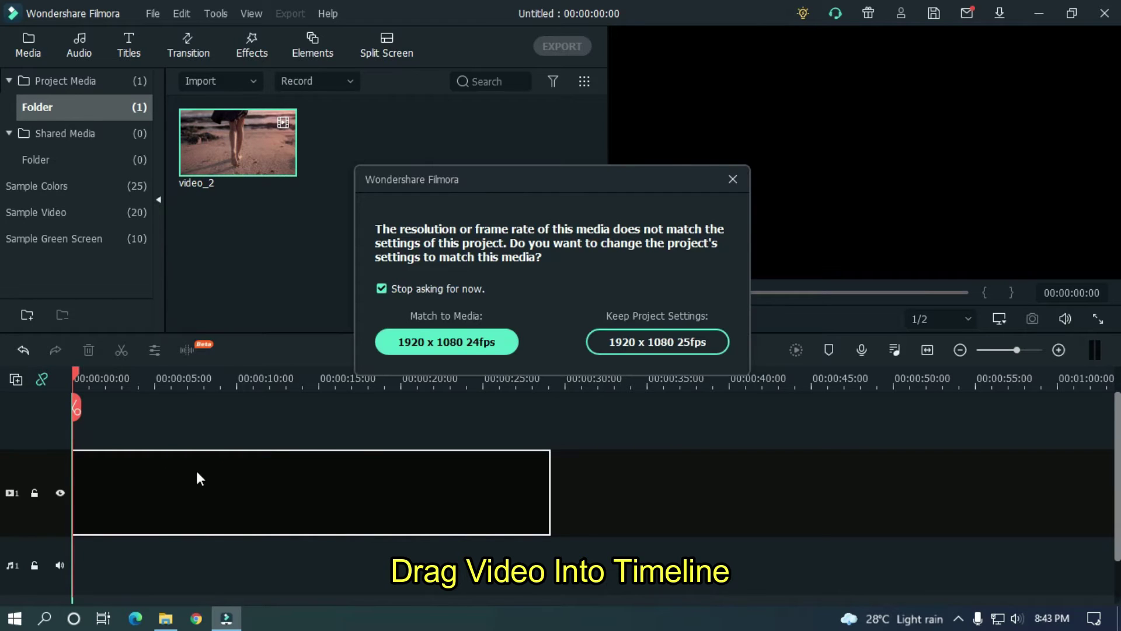
click(645, 344)
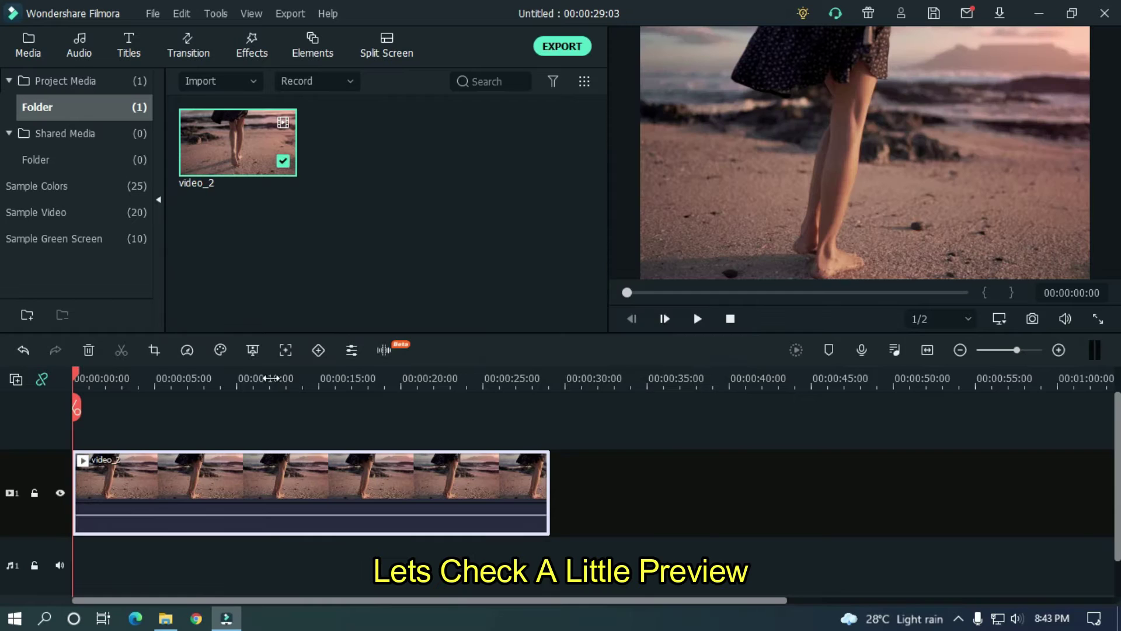
- Preview the beach clip, rewind to its start, and select it on the timeline
drag(272, 378, 492, 356)
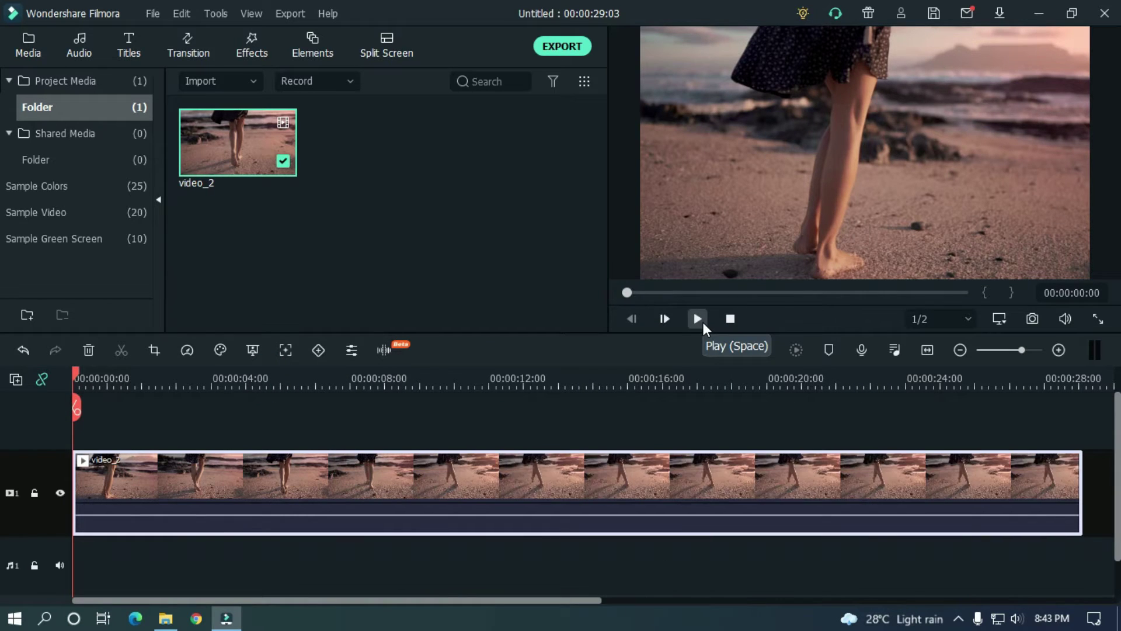
click(697, 319)
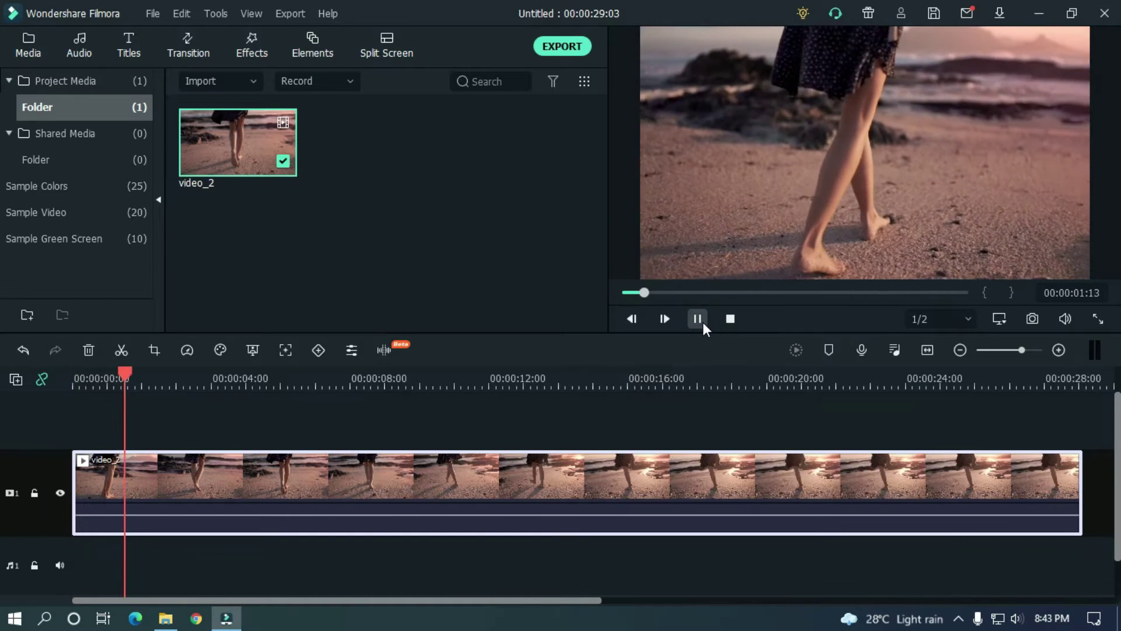
click(699, 321)
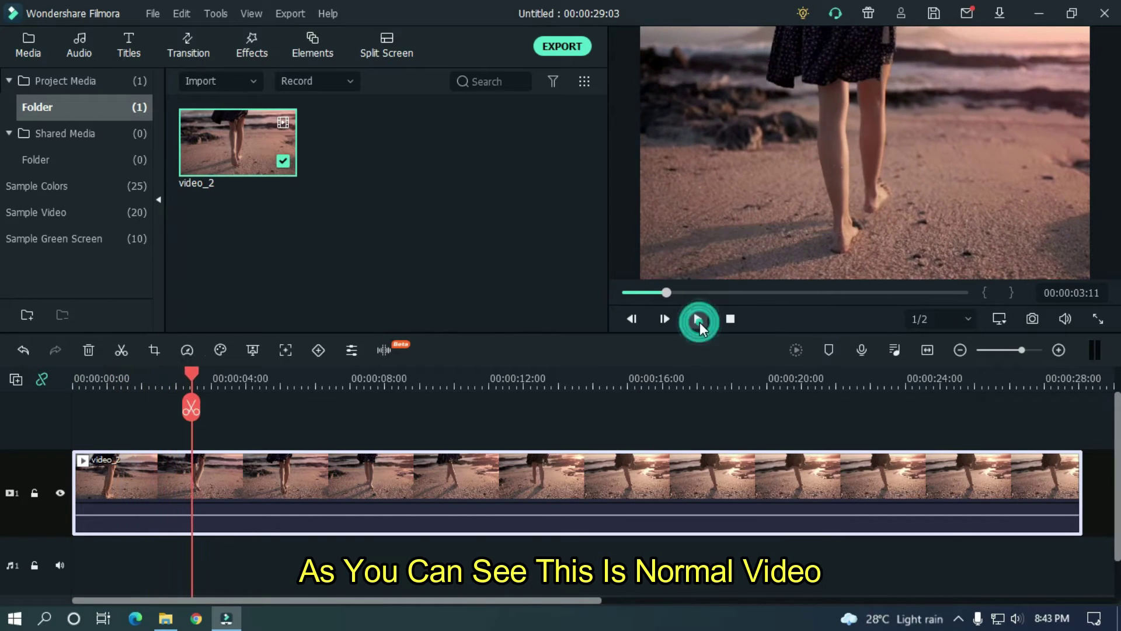
drag(189, 375, 74, 378)
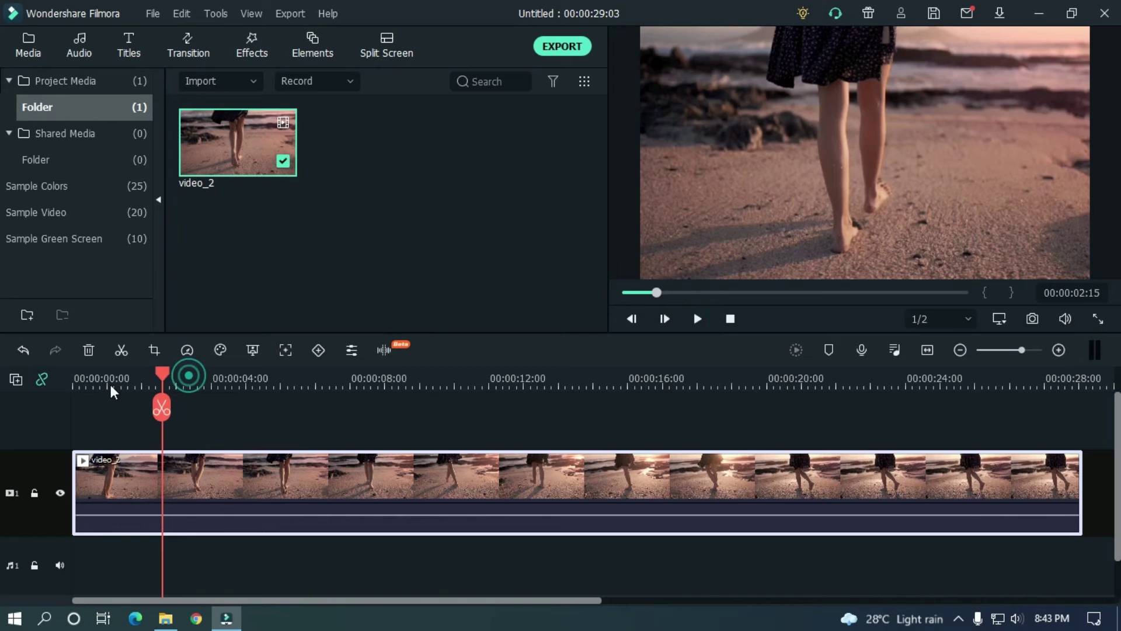
click(255, 475)
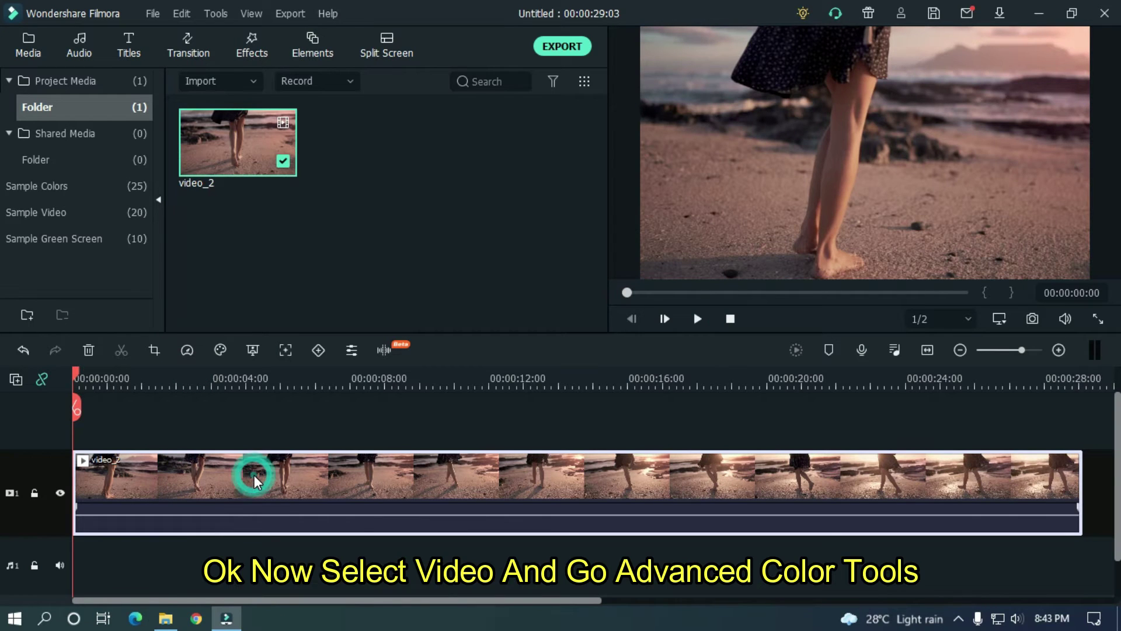
- Open Color Correction's Adjust tab for the beach clip and expand 3D LUT to list its LUTs
click(220, 349)
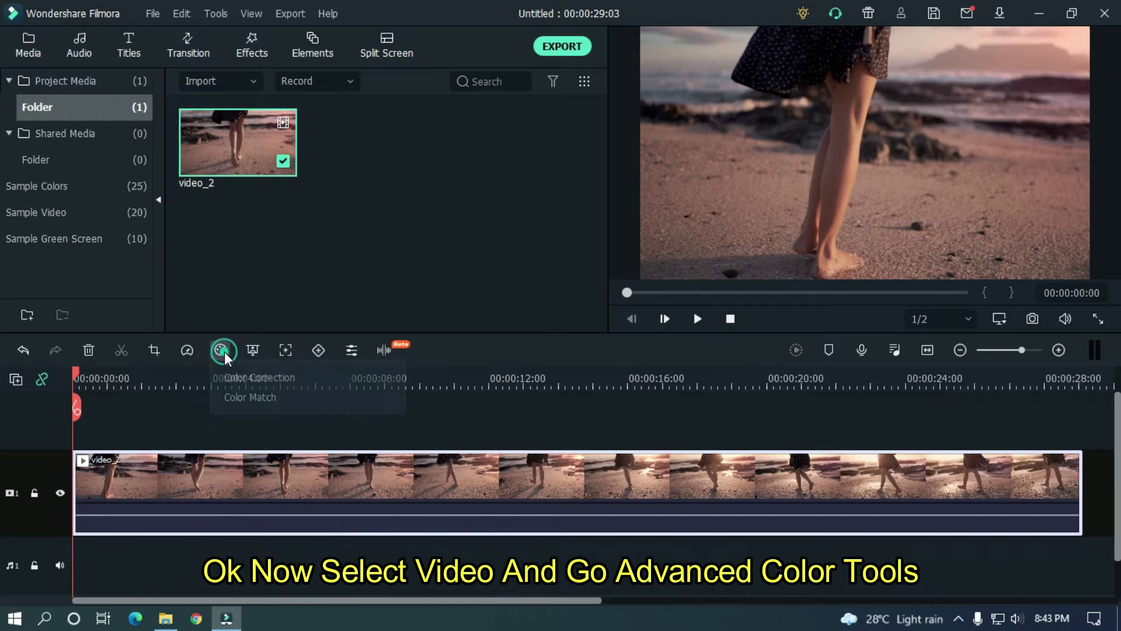
click(258, 377)
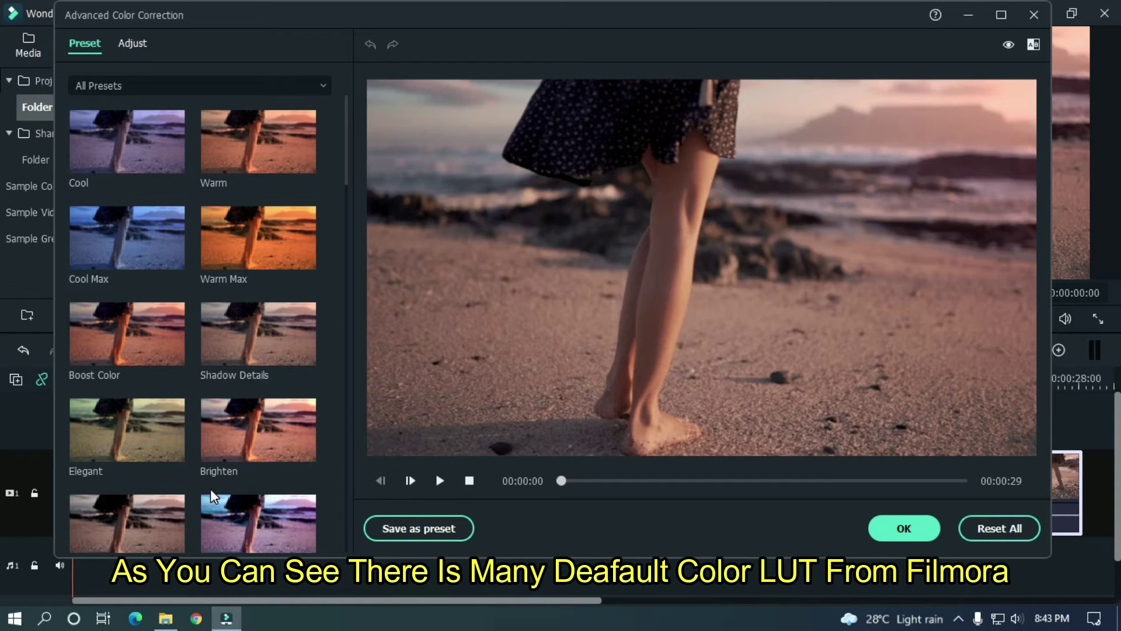
click(138, 43)
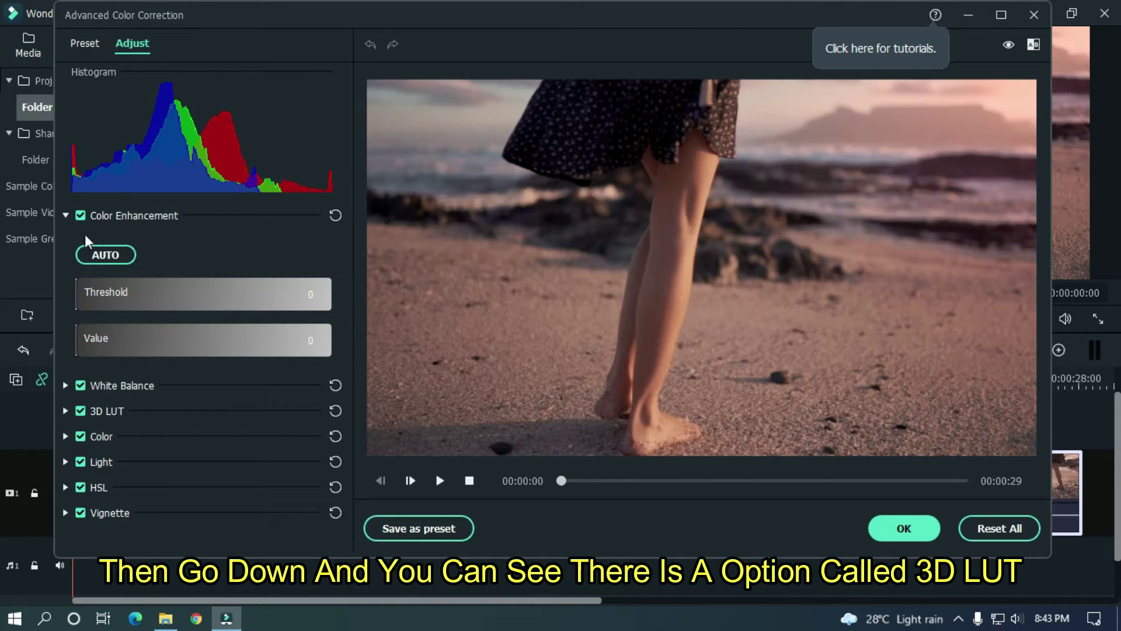
click(66, 215)
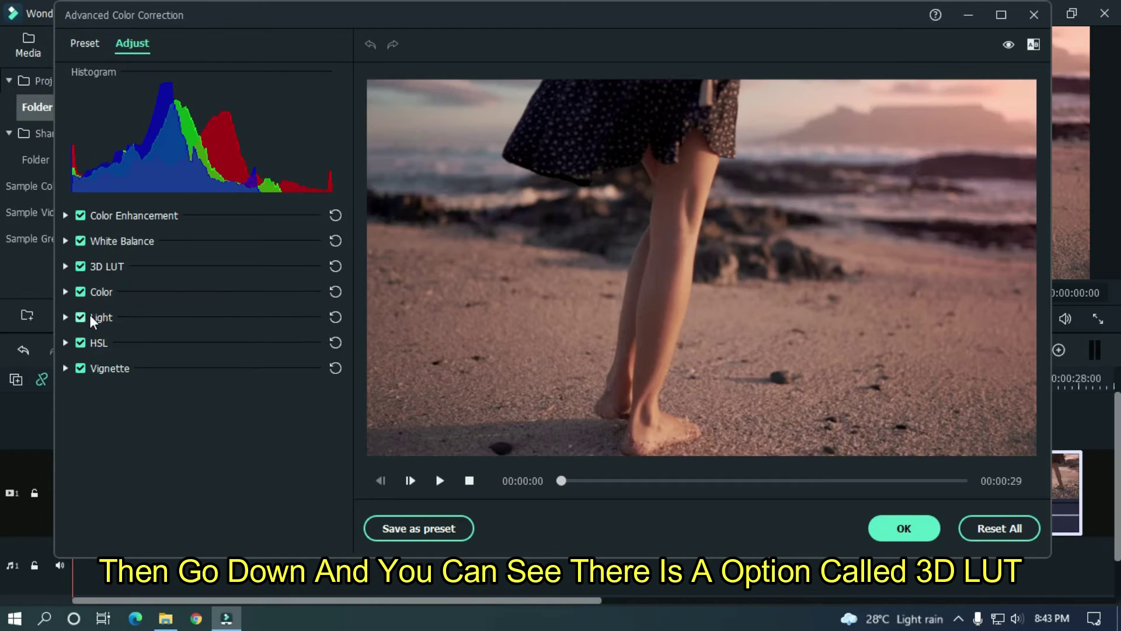
click(66, 266)
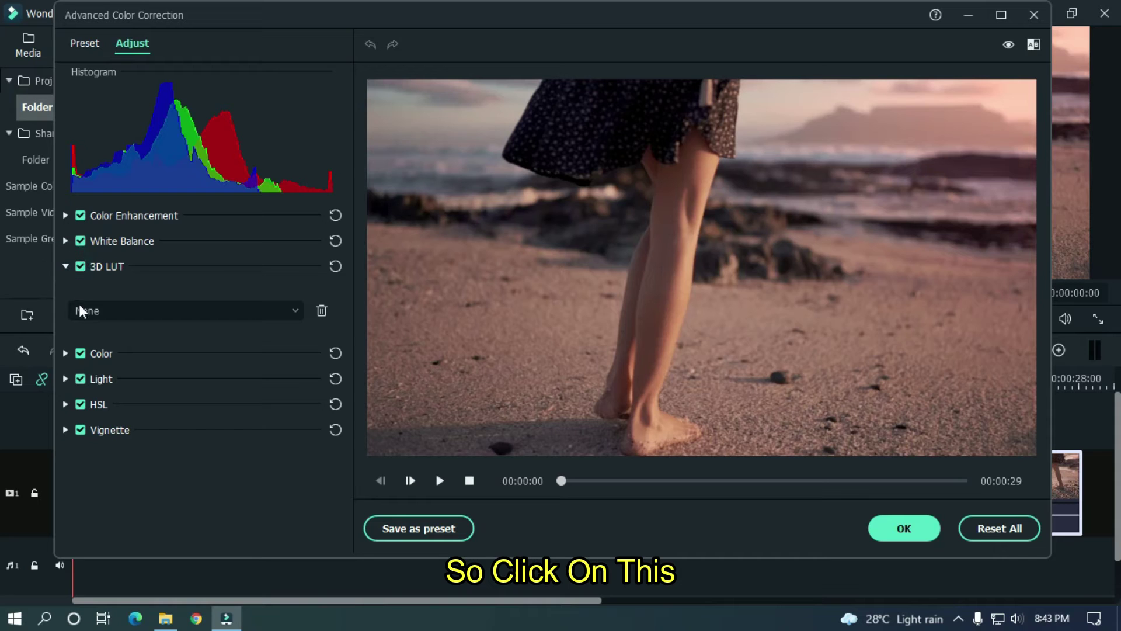
click(130, 311)
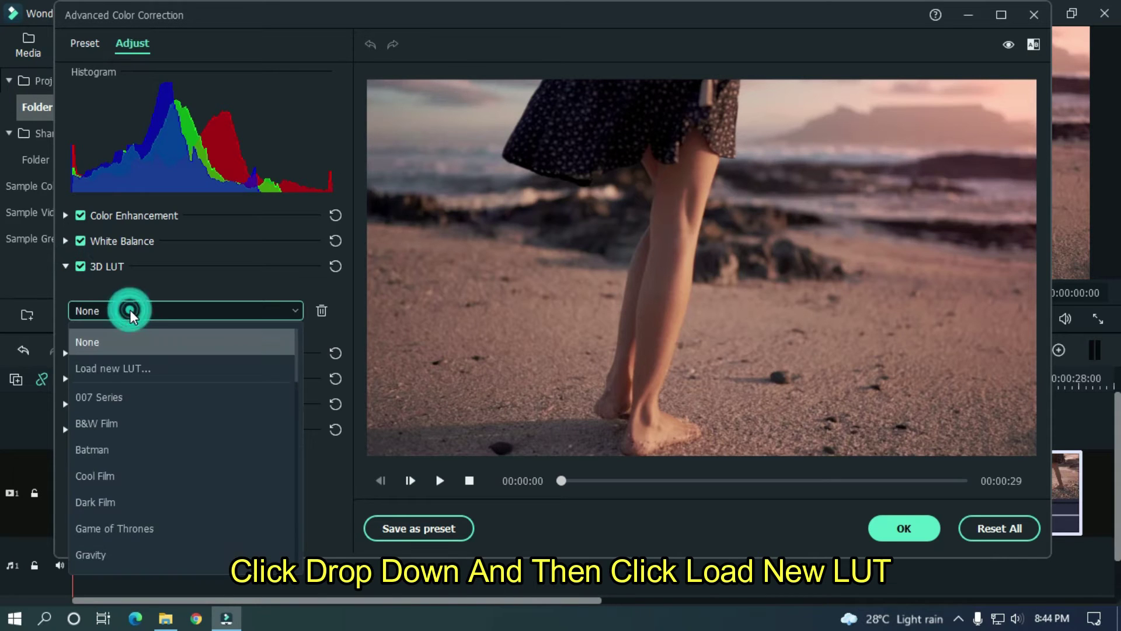
- Load Sprocket 231.CUBE from Desktop > Install > 35 Free LUTs as the clip's 3D LUT
click(103, 369)
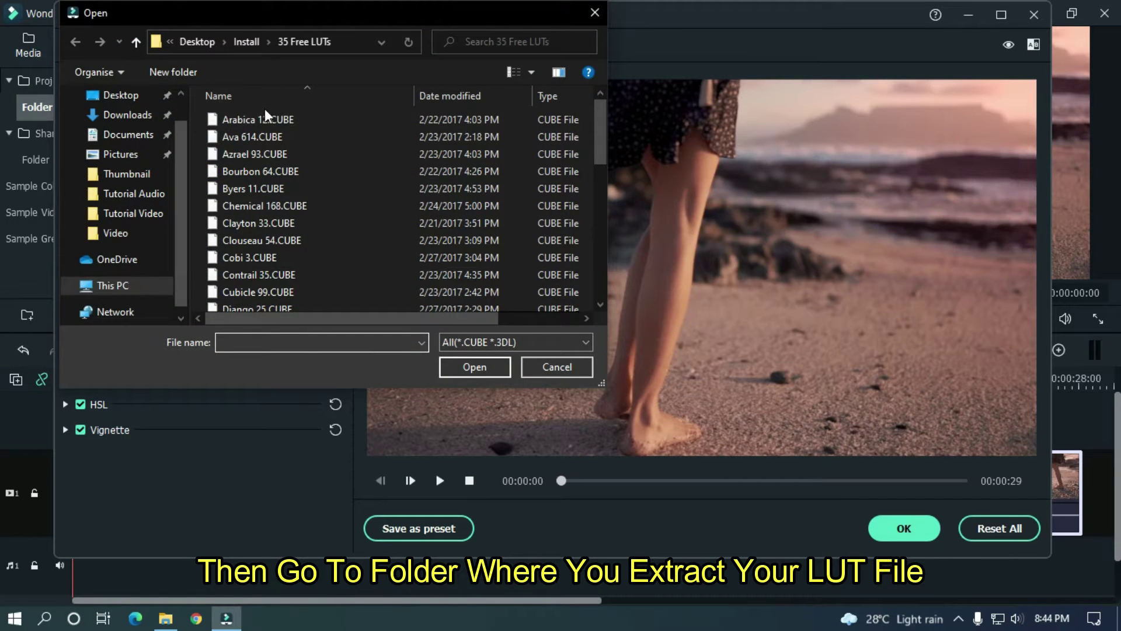
scroll(175, 171, up, 1)
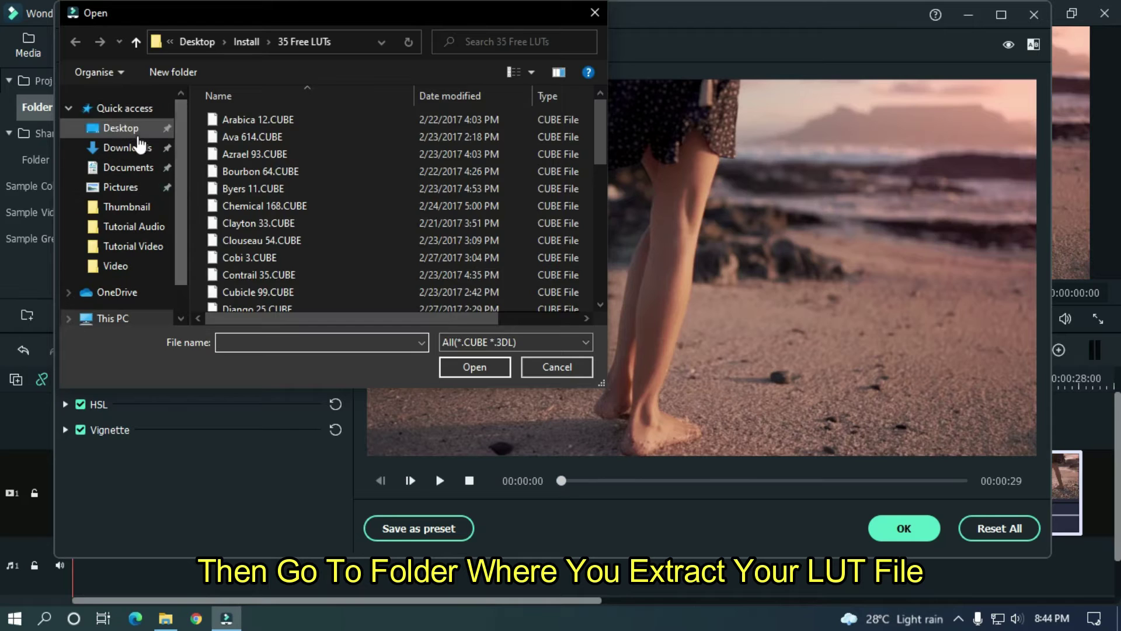
click(120, 128)
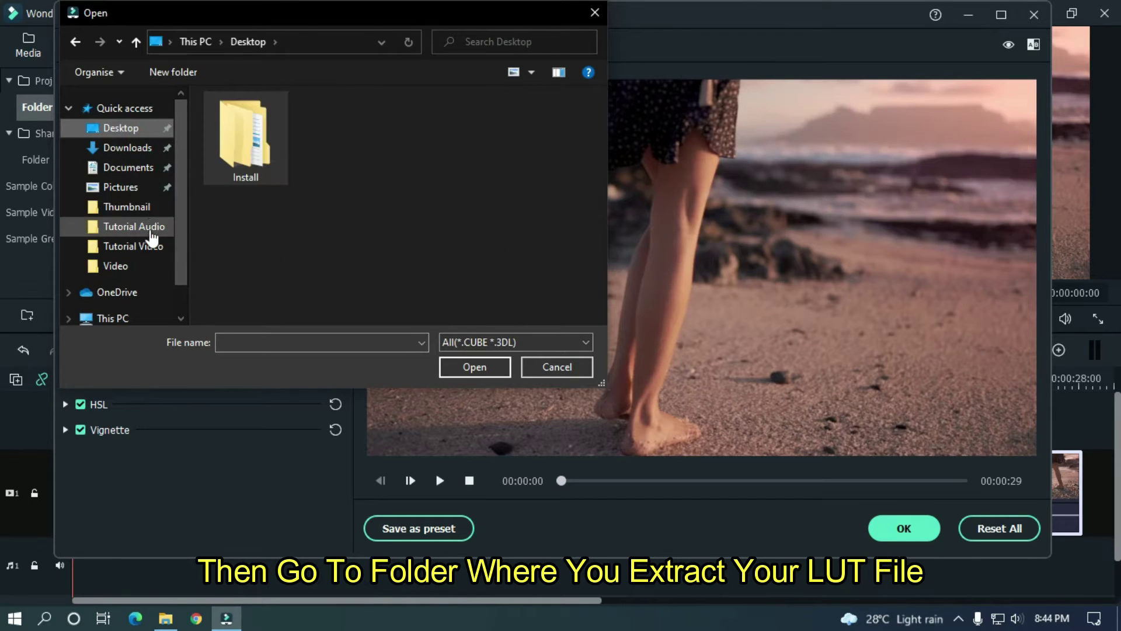
double_click(256, 132)
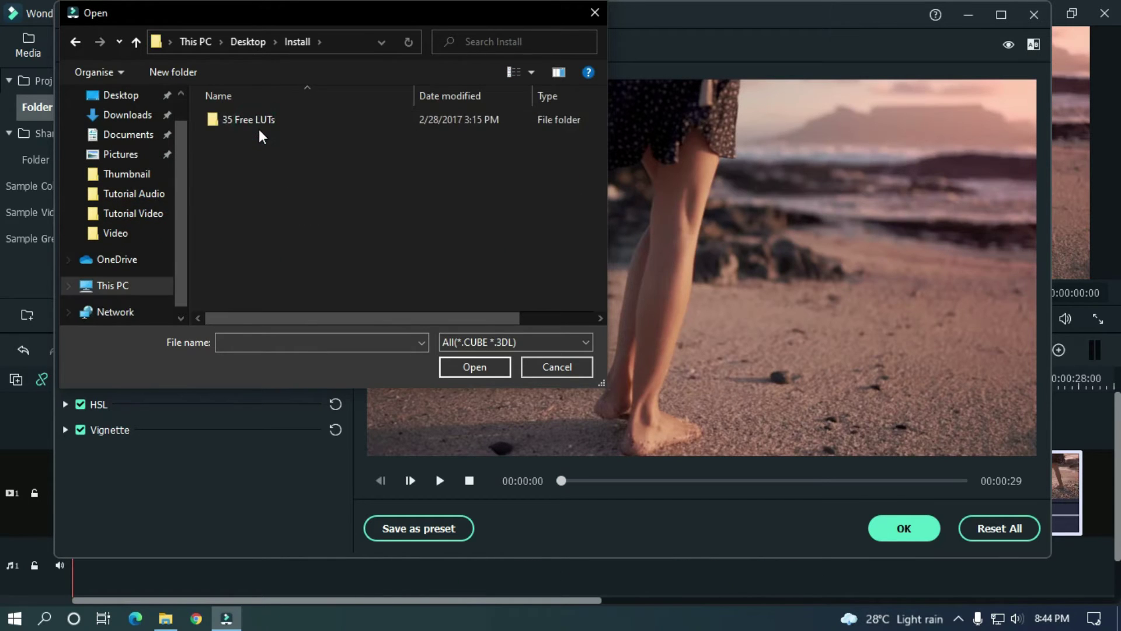
double_click(260, 120)
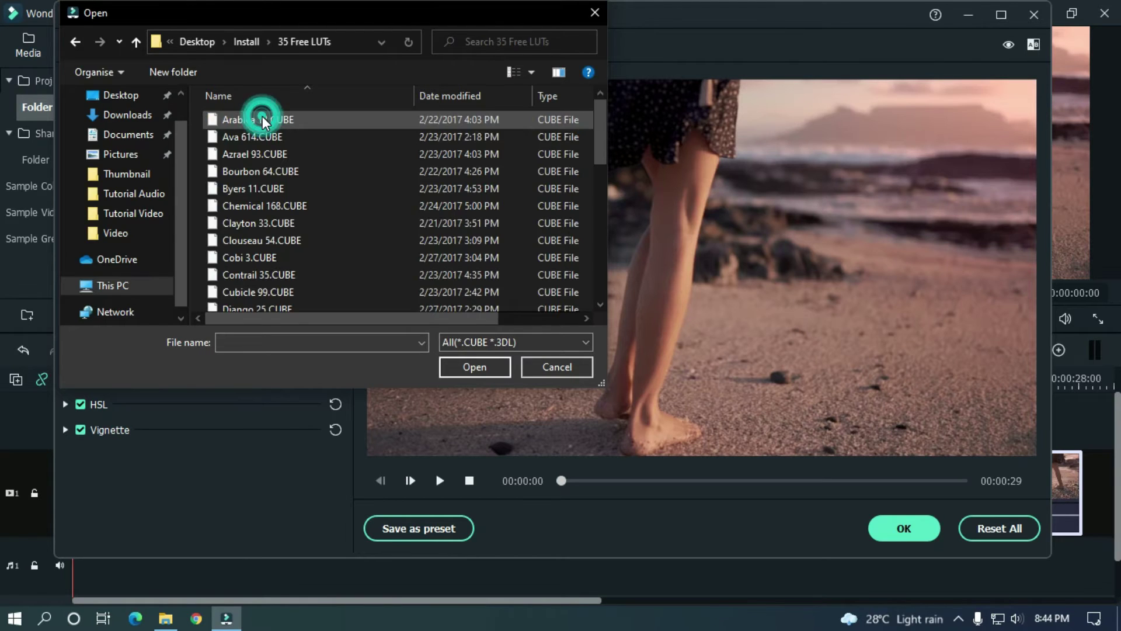
mouse_move(604, 115)
mouse_down()
mouse_move(588, 205)
mouse_move(599, 105)
mouse_move(595, 249)
mouse_up()
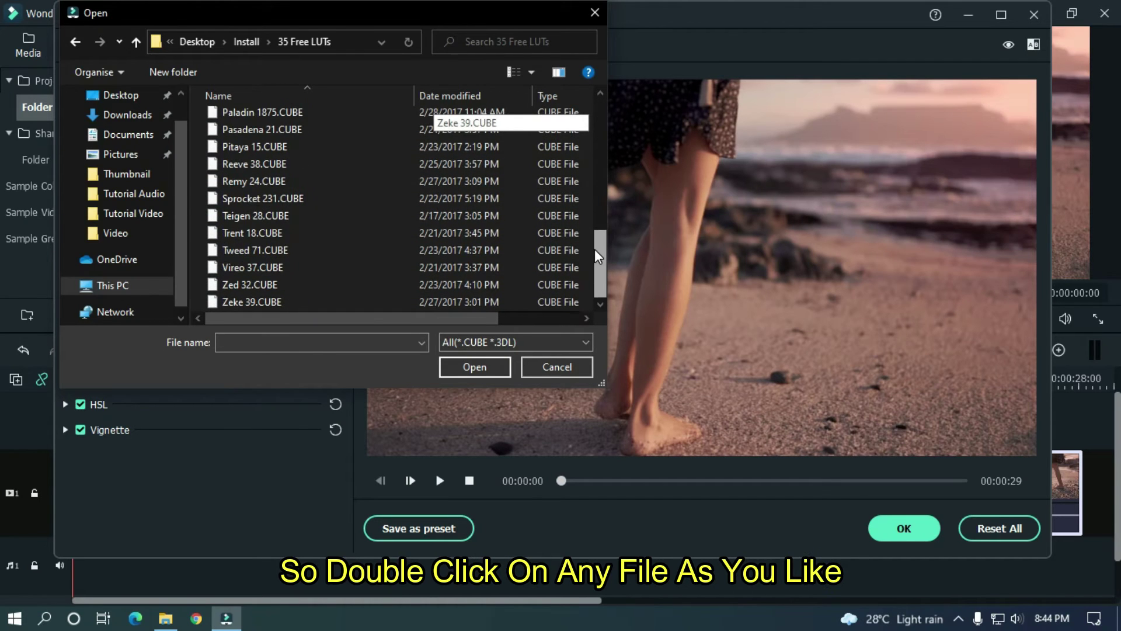
double_click(267, 199)
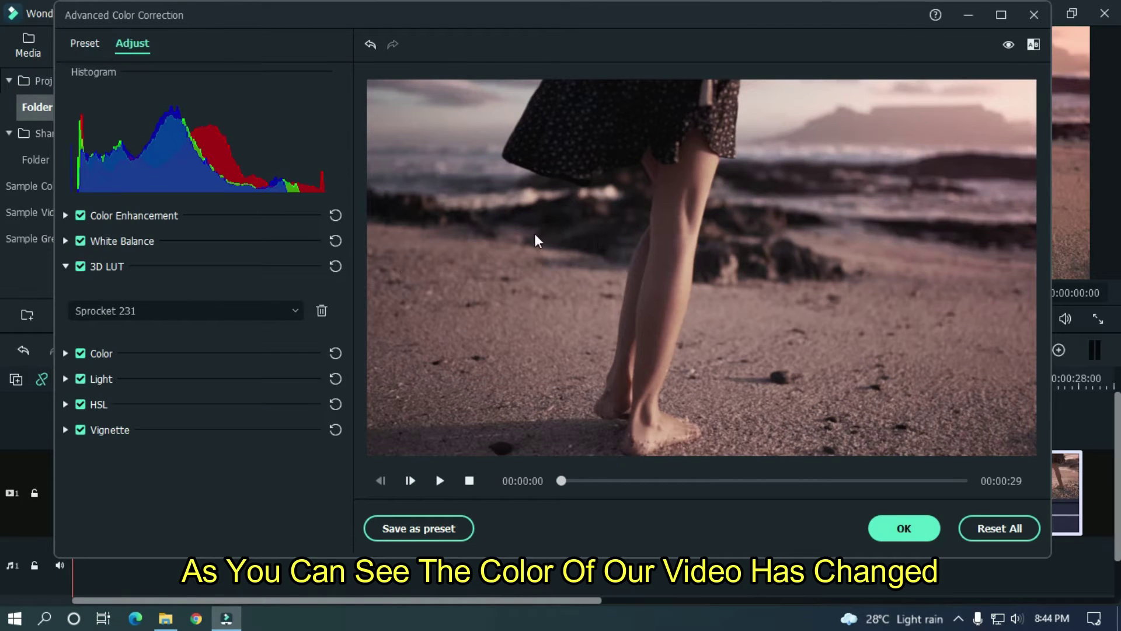
- Try the Cobi 3 LUT on the beach clip via Load new LUT
click(189, 312)
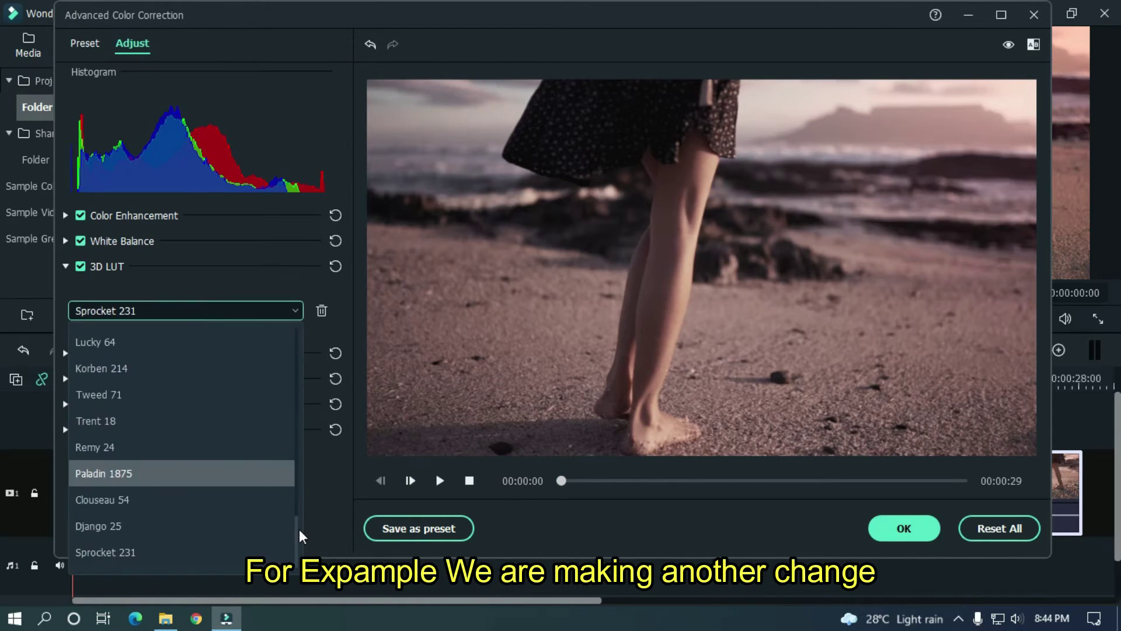
drag(297, 536, 301, 351)
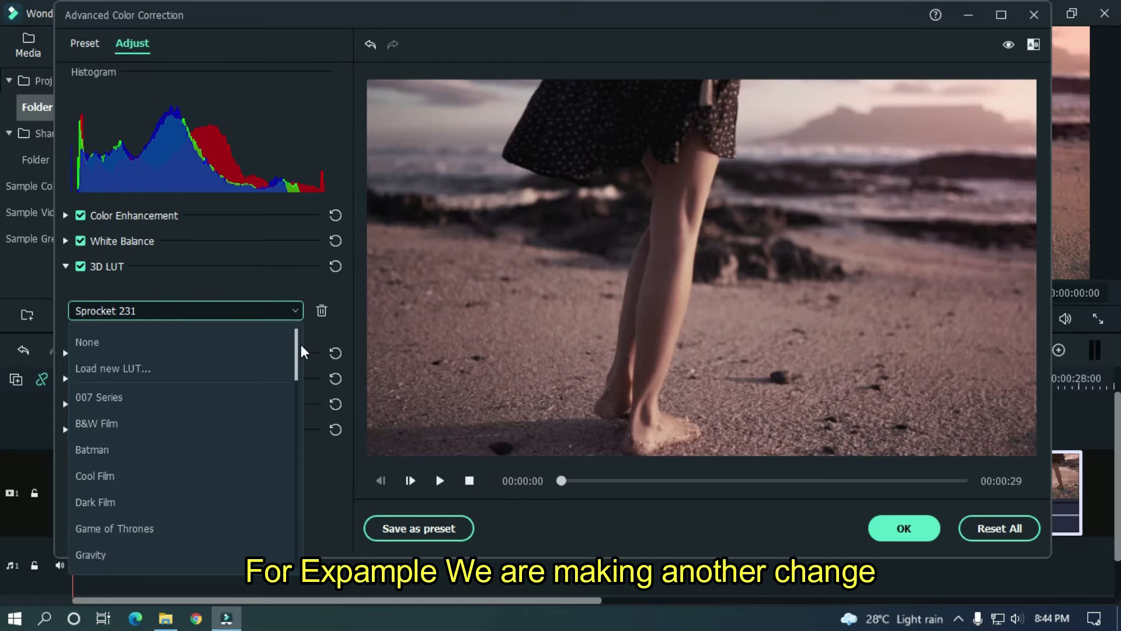
click(143, 372)
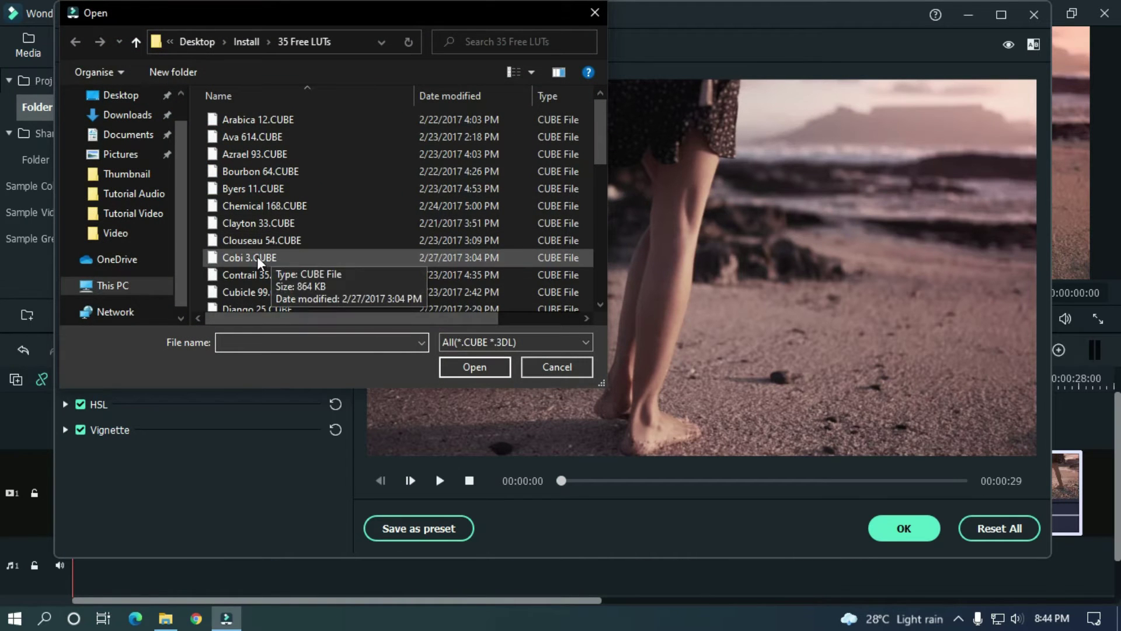
click(256, 260)
double_click(258, 259)
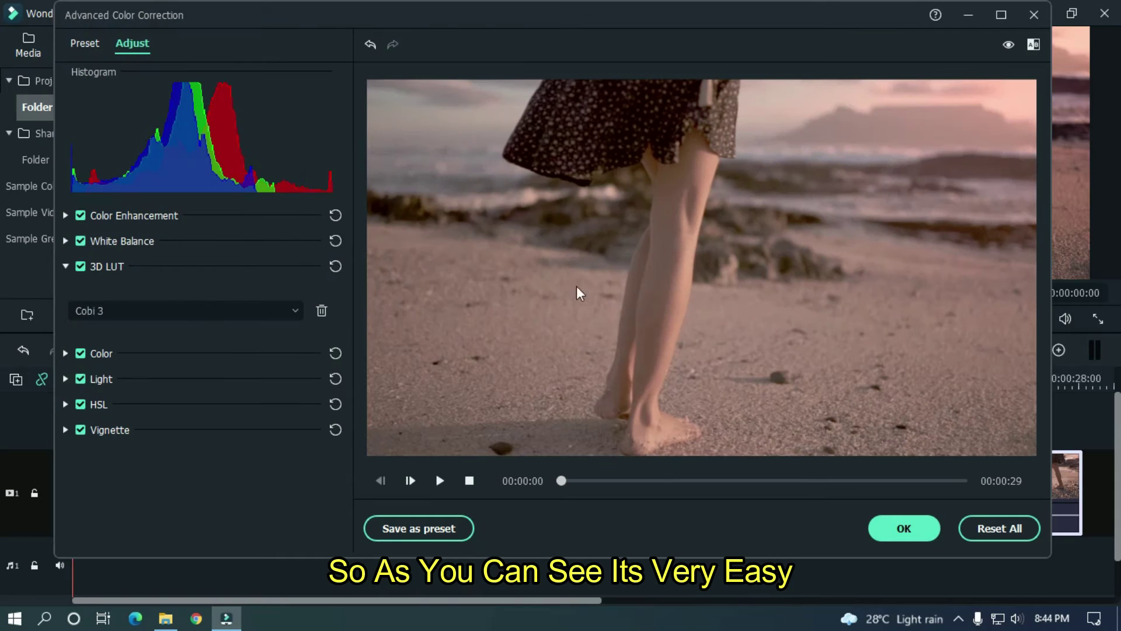
- Replace Cobi 3 with the Chemical 168 LUT file
click(171, 312)
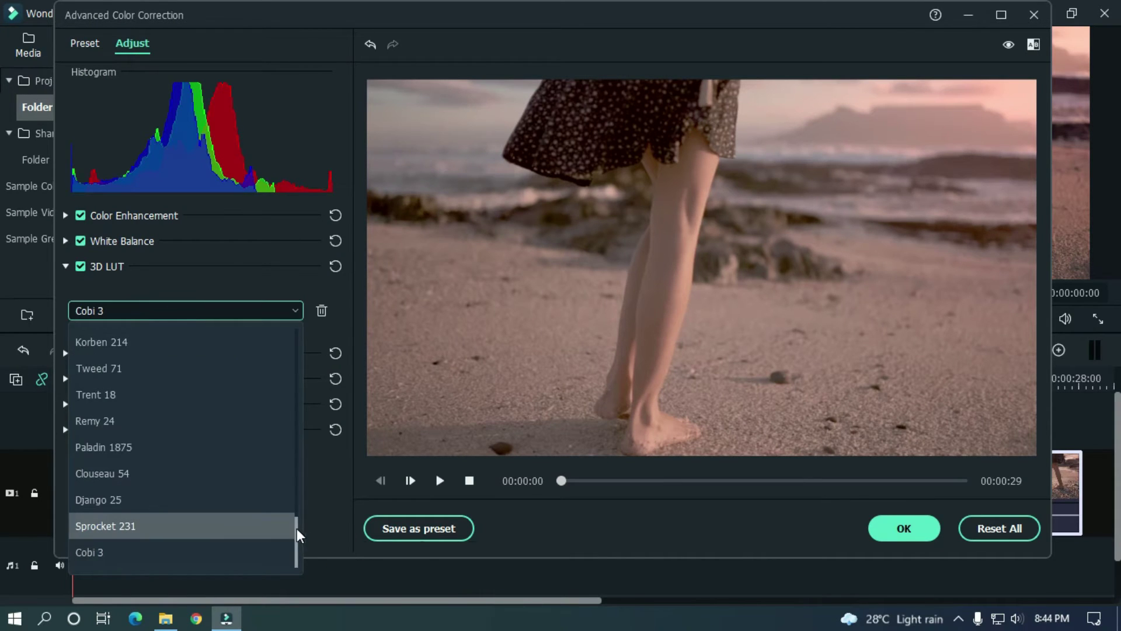
scroll(298, 526, up, 5)
click(160, 371)
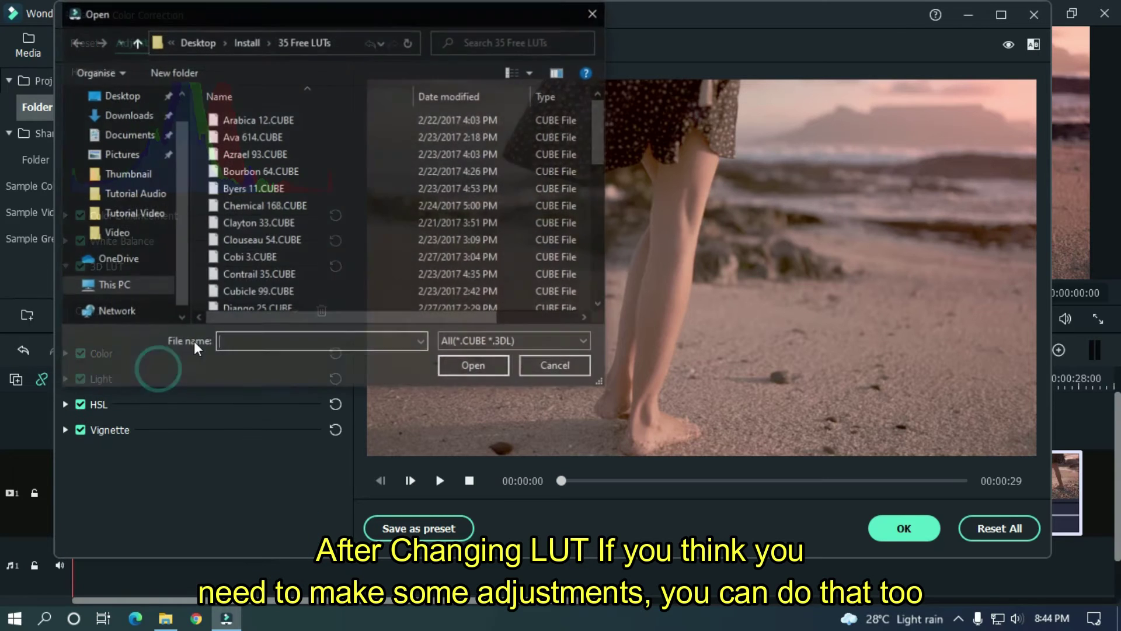
scroll(603, 125, down, 1)
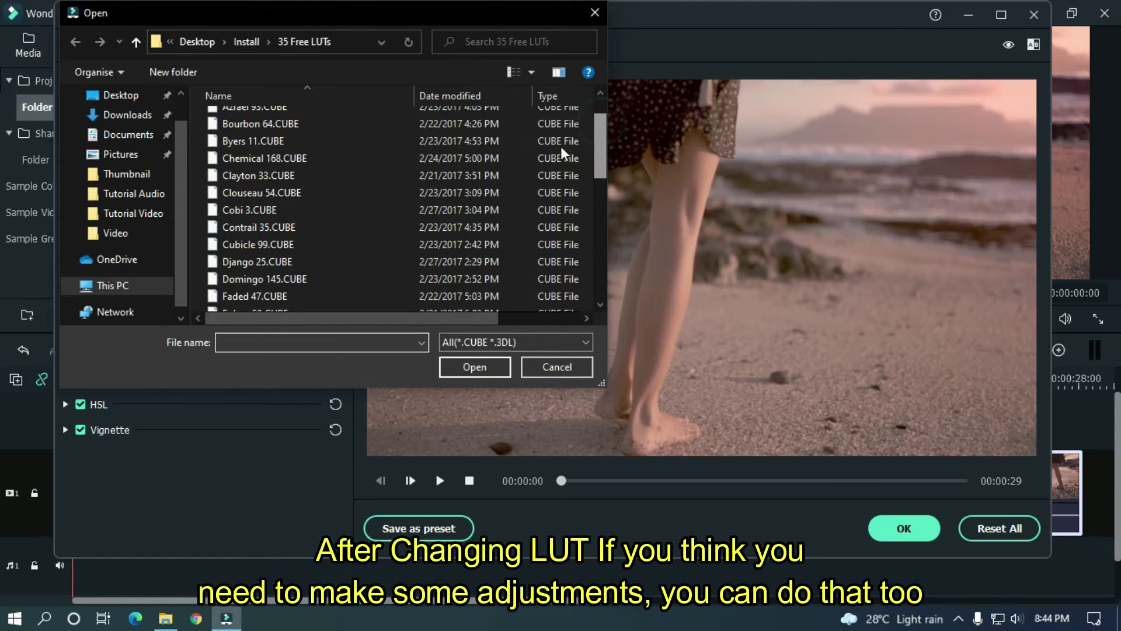
click(286, 178)
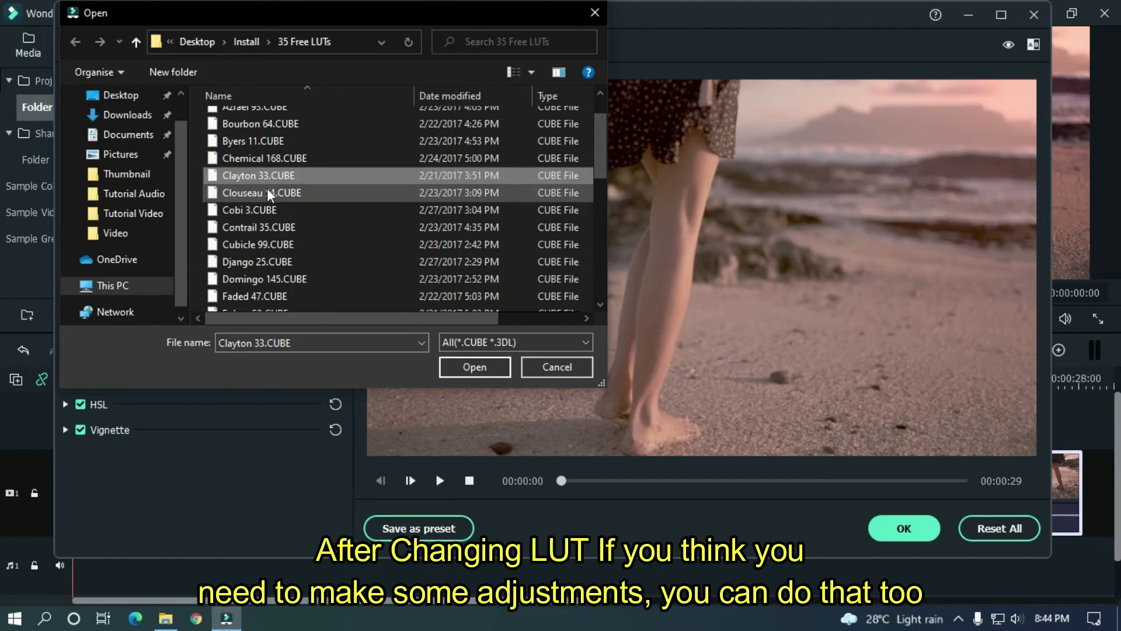
double_click(262, 158)
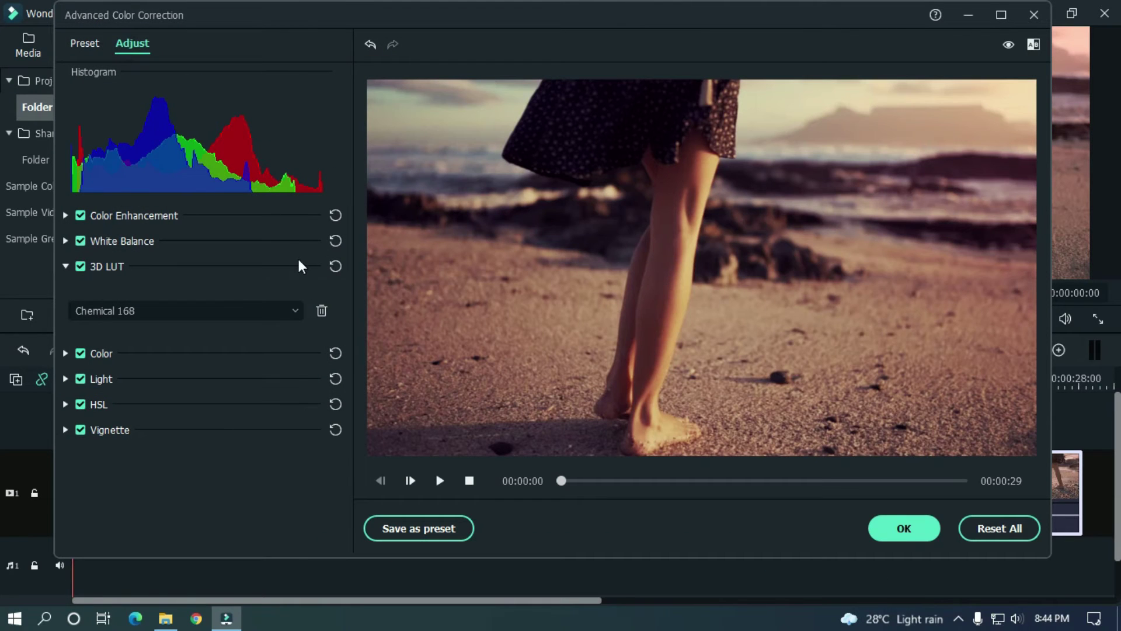
- Raise the Color Enhancement amount and cool the White Balance temperature
click(66, 216)
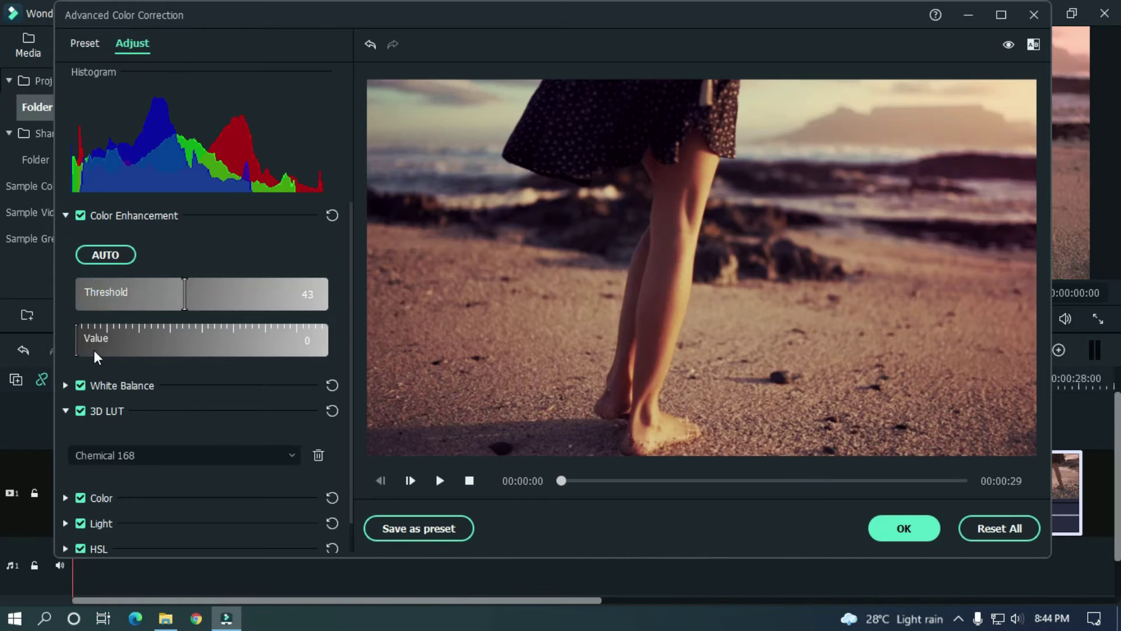
drag(93, 344, 158, 354)
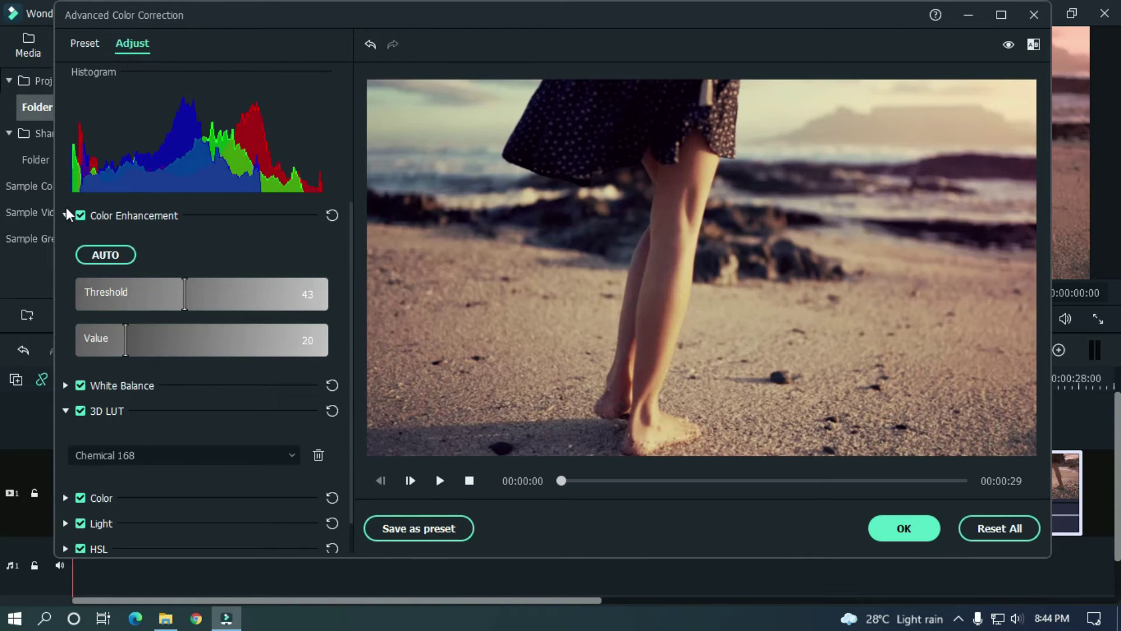
click(66, 385)
drag(181, 289, 129, 289)
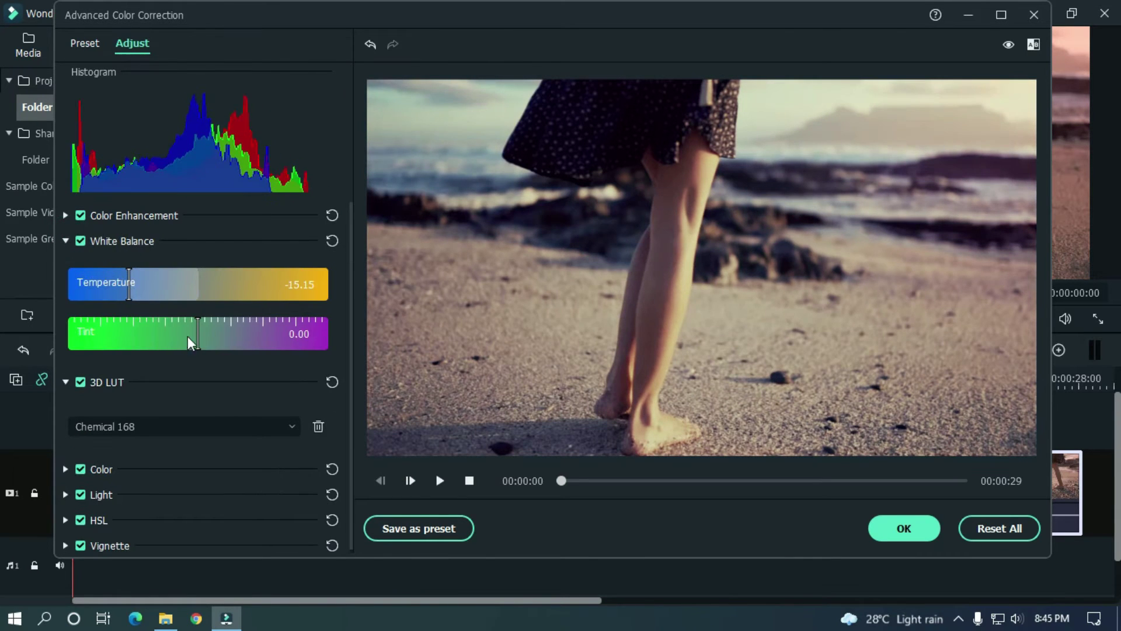
click(66, 241)
click(66, 267)
- Lower exposure, increase contrast and reduce vibrance in the Color settings
click(66, 292)
drag(208, 353, 194, 353)
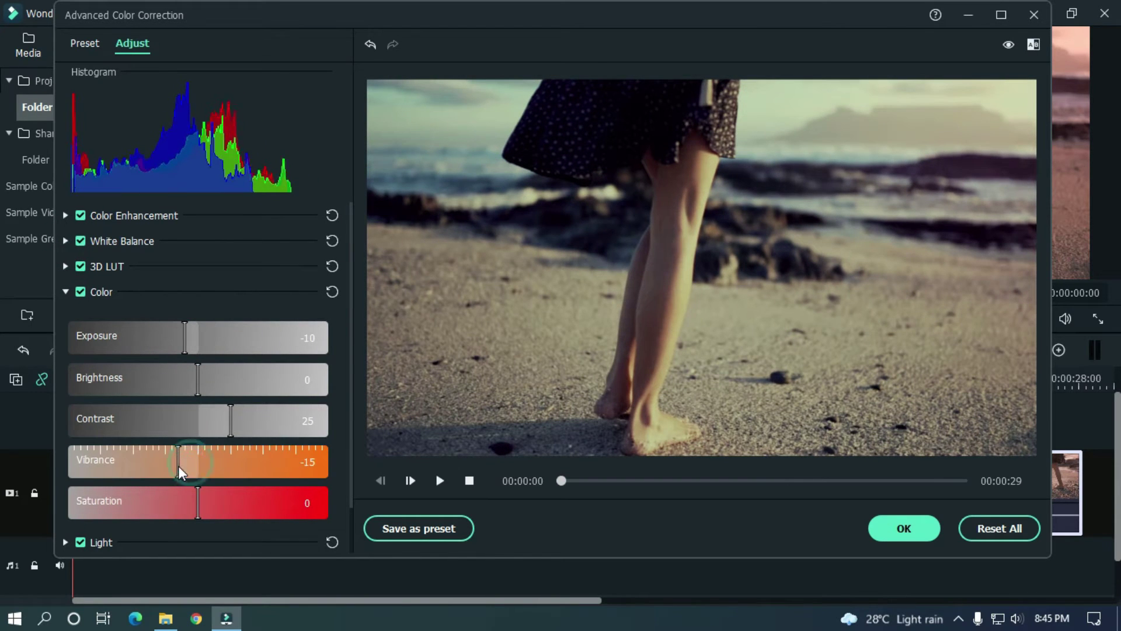
drag(197, 504, 250, 507)
click(66, 292)
- Raise highlights, shadows and blacks, and lower whites in the Light settings
click(65, 317)
drag(198, 364, 230, 368)
click(230, 410)
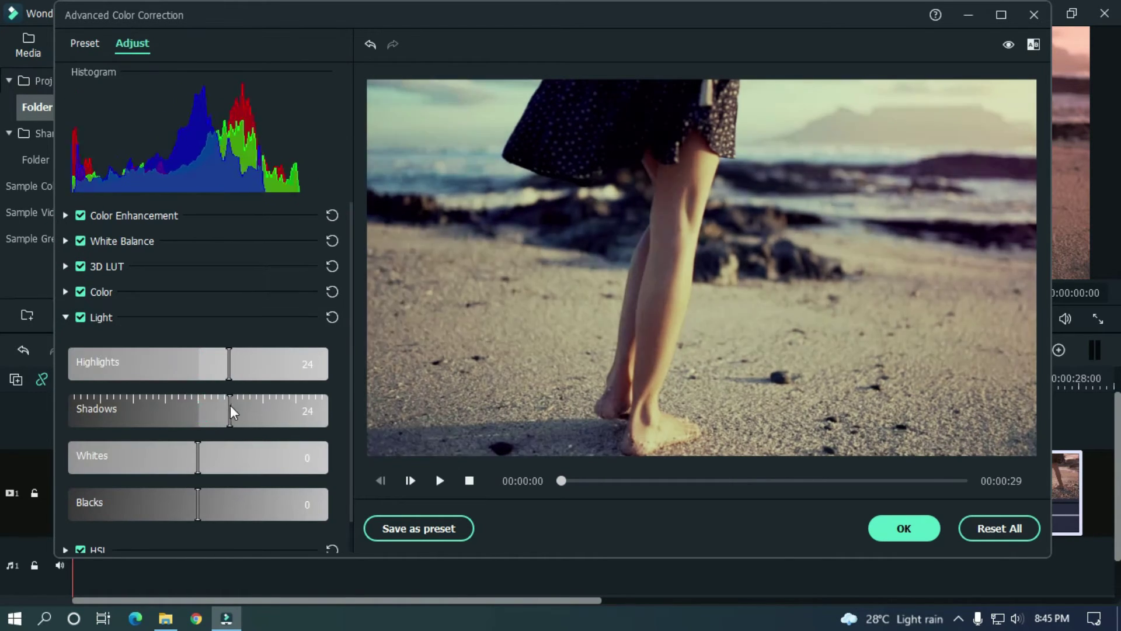
drag(198, 458, 218, 459)
drag(198, 505, 213, 513)
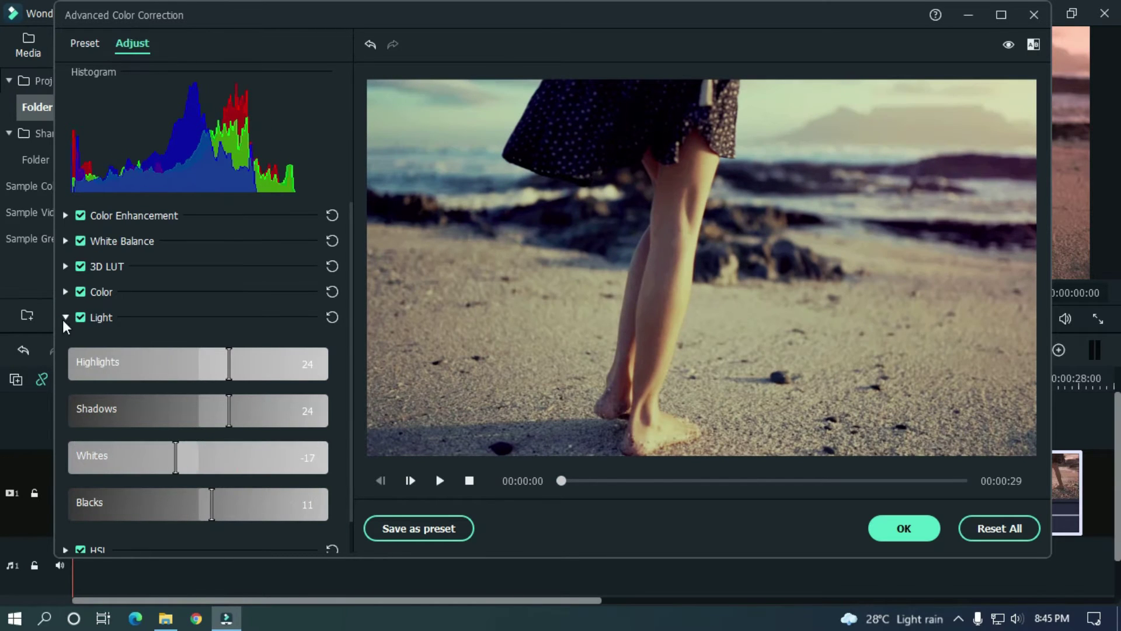
click(66, 317)
- Set the vignette amount and roundness
click(66, 368)
drag(216, 418, 223, 420)
click(128, 501)
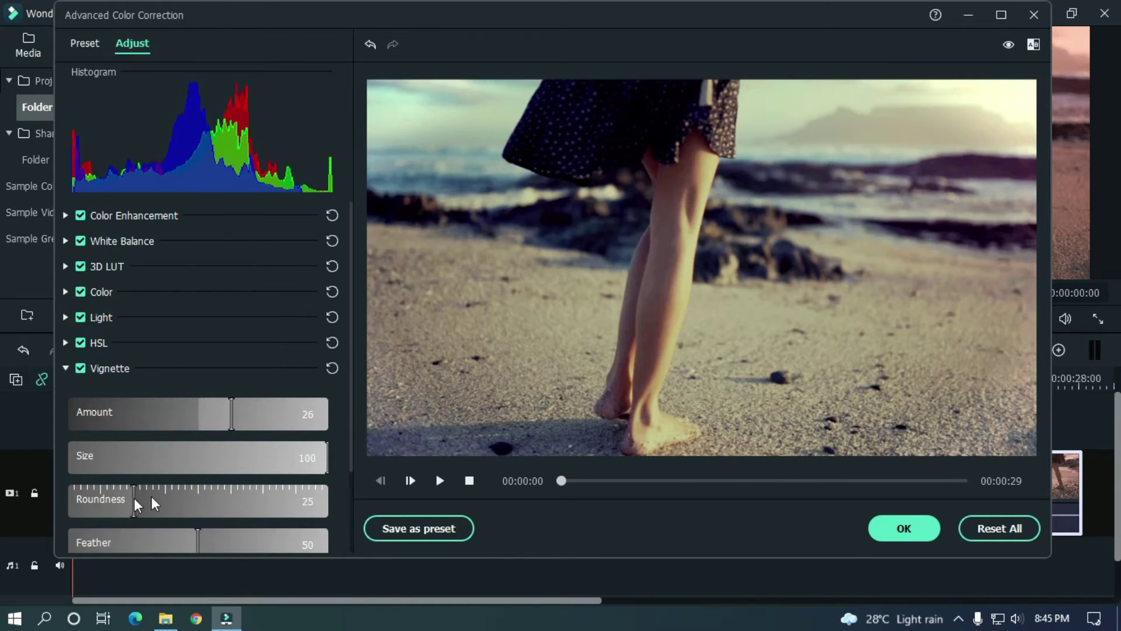
scroll(219, 377, down, 2)
drag(117, 365, 322, 360)
drag(198, 483, 207, 486)
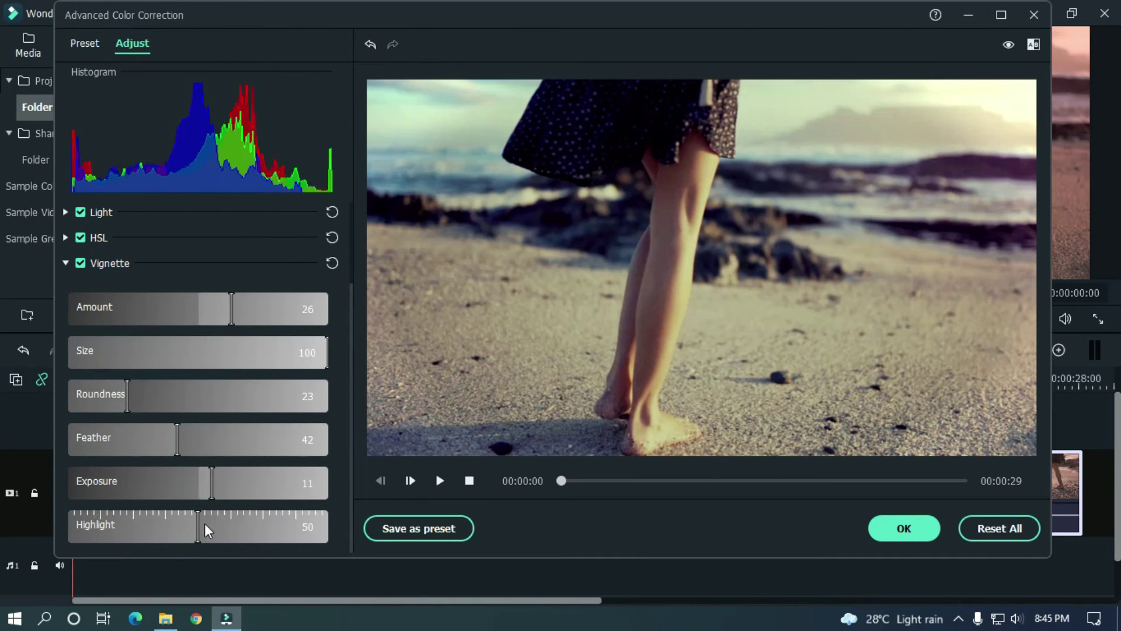
click(66, 263)
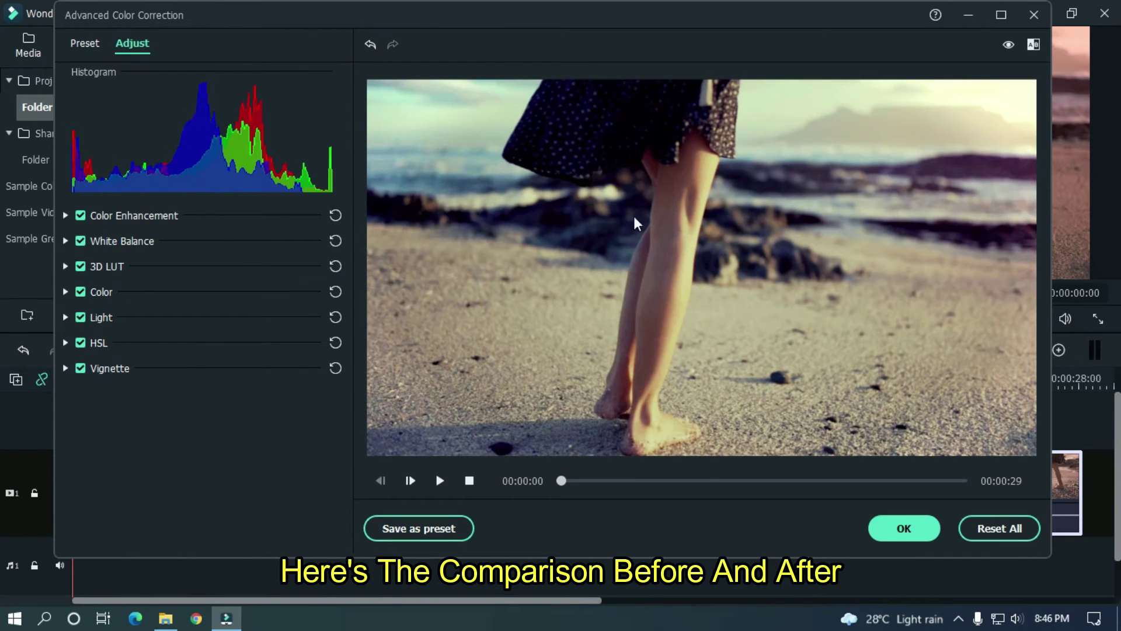
click(1007, 46)
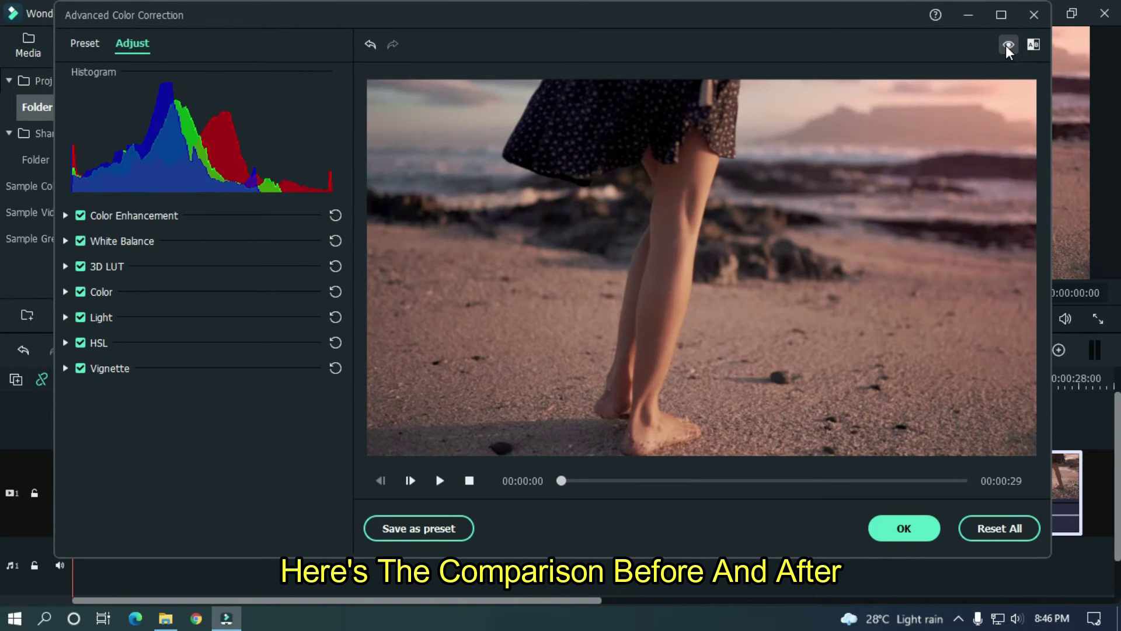
click(1007, 47)
click(1008, 47)
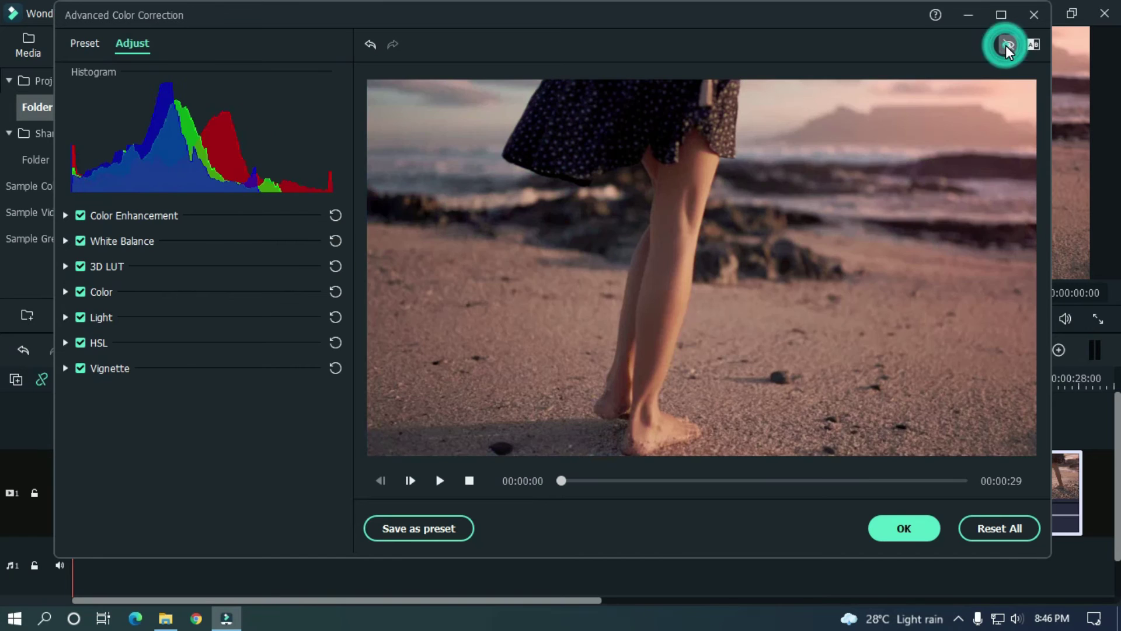
click(1007, 47)
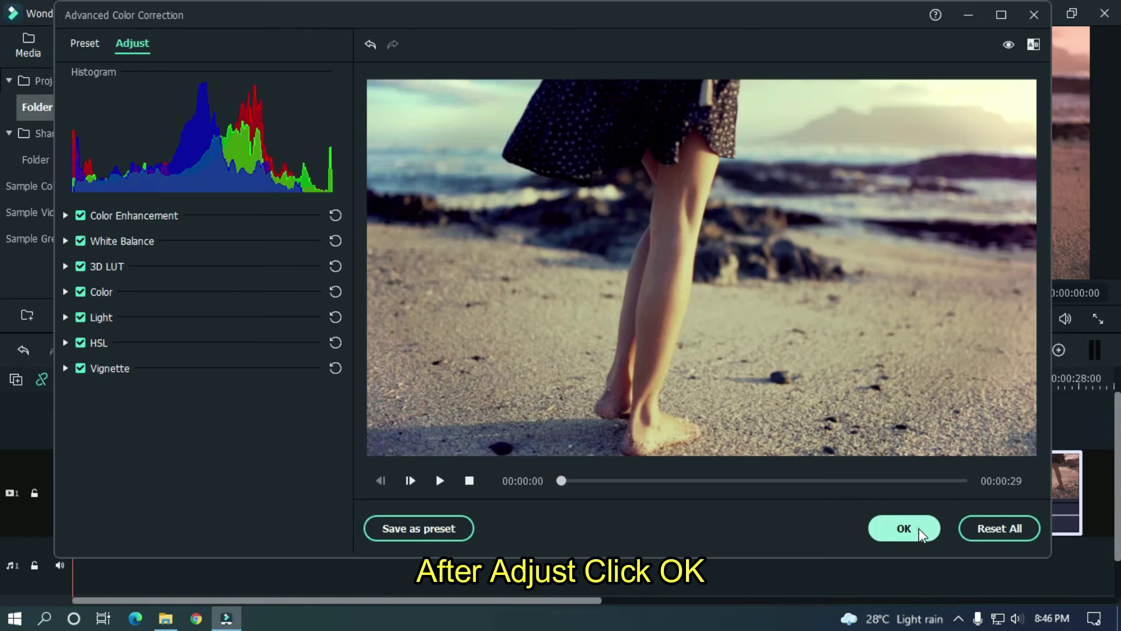
- Confirm the color correction with OK and play the teal-graded clip in the editor
click(920, 532)
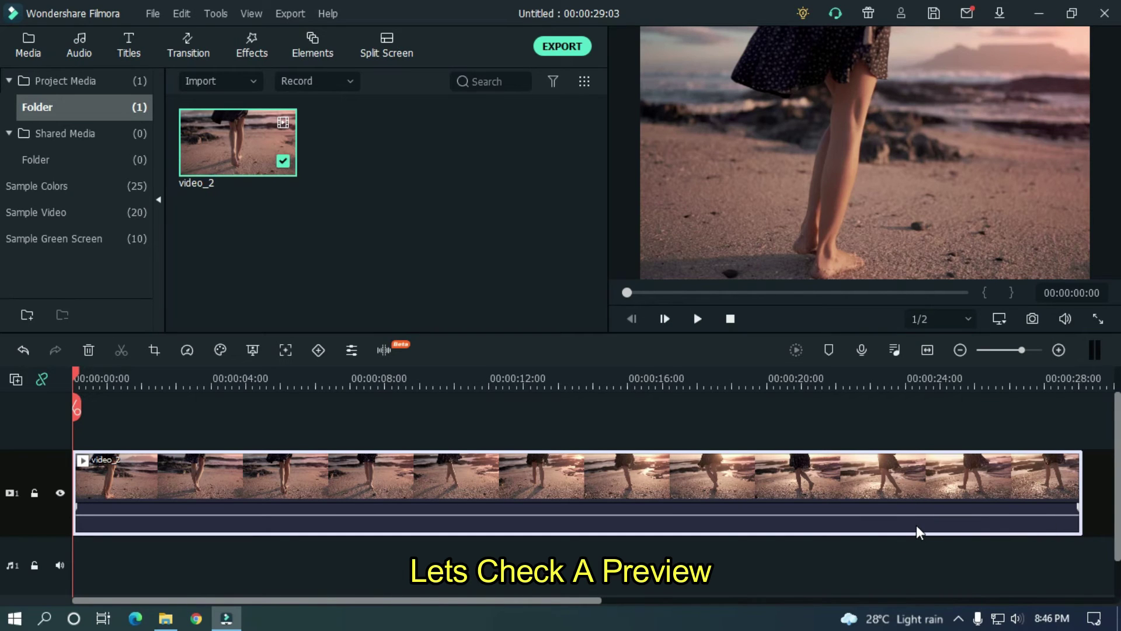
click(843, 200)
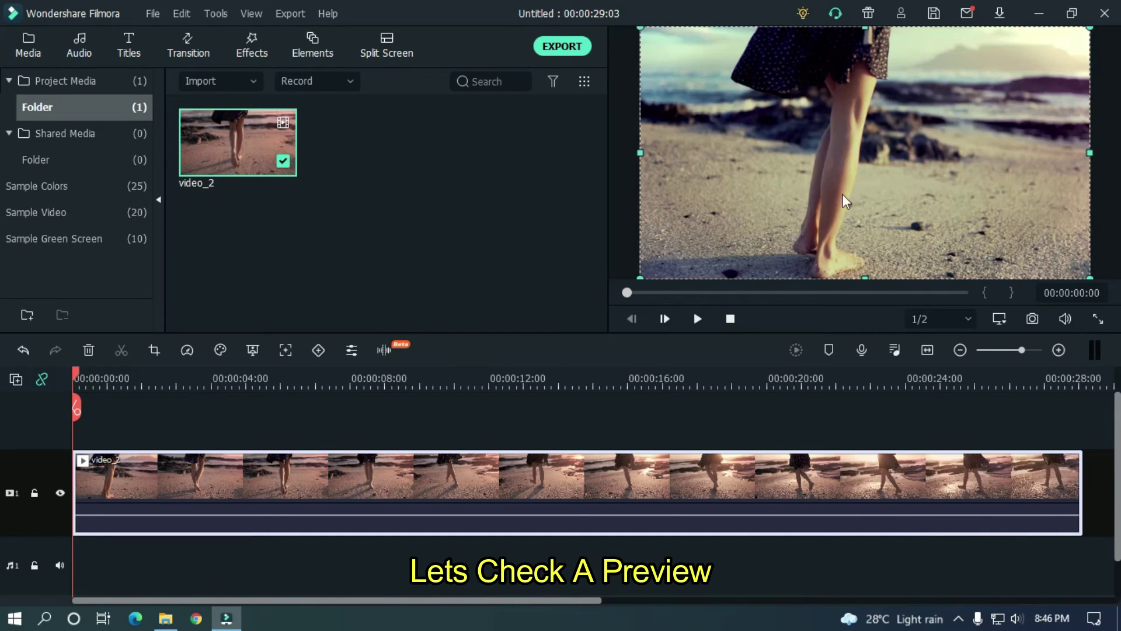
click(722, 431)
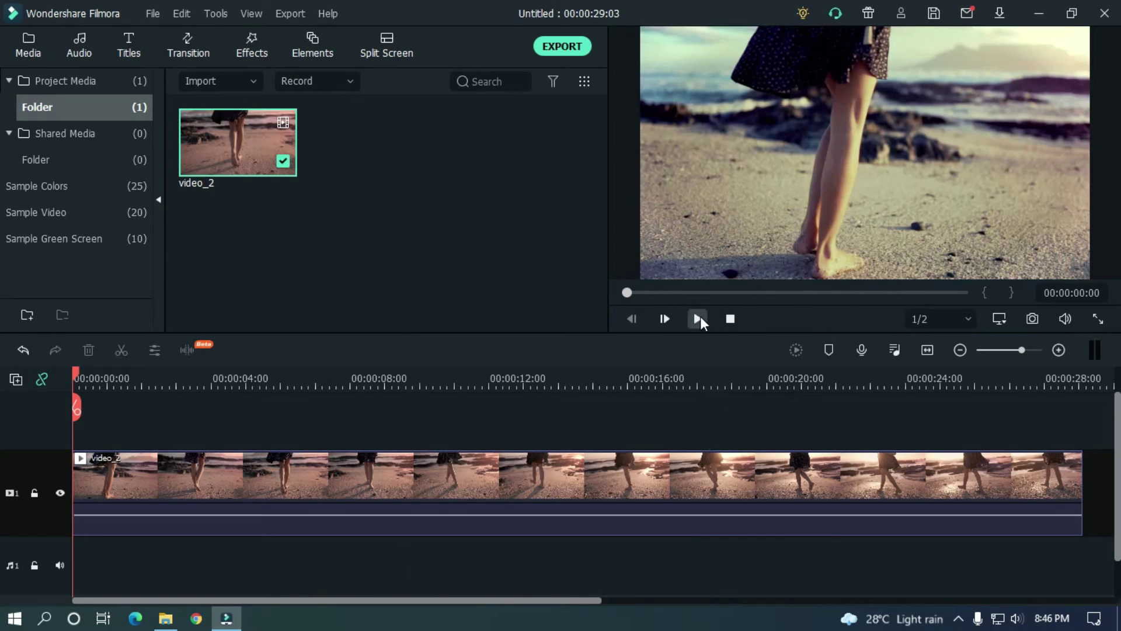
key(space)
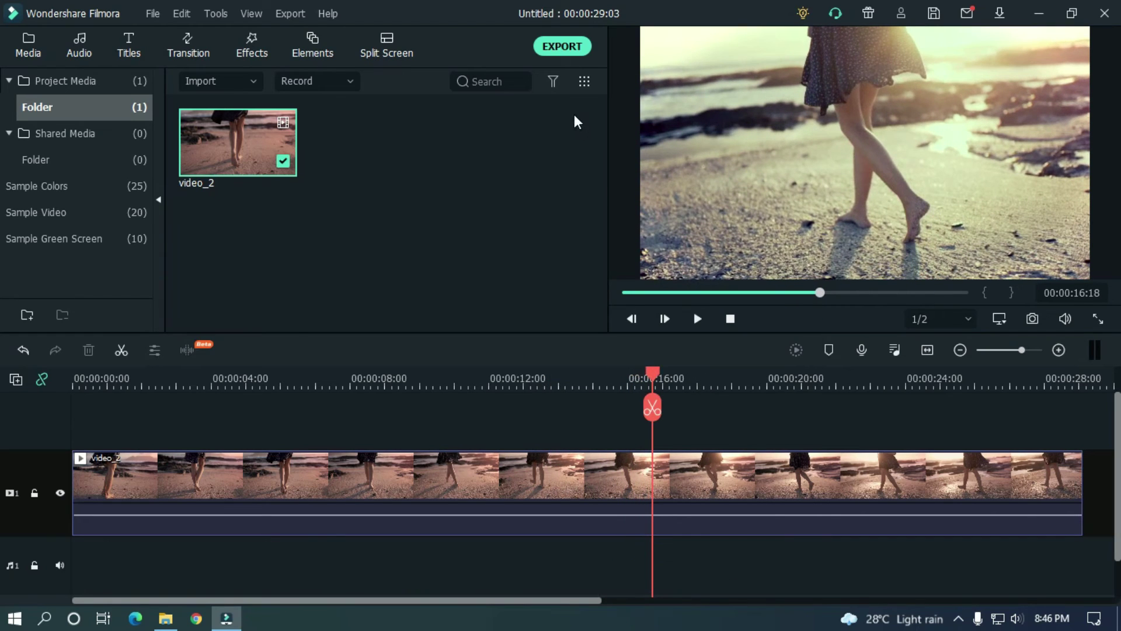
- Open the Export dialog and select the 'My Video' output name for replacement
click(566, 49)
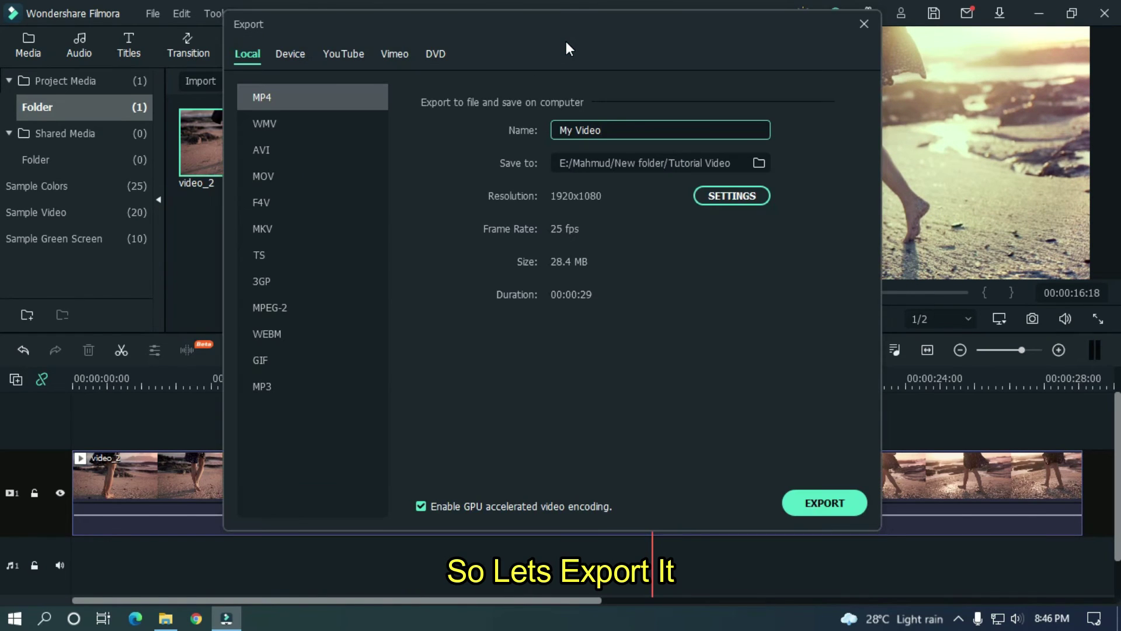
triple_click(653, 137)
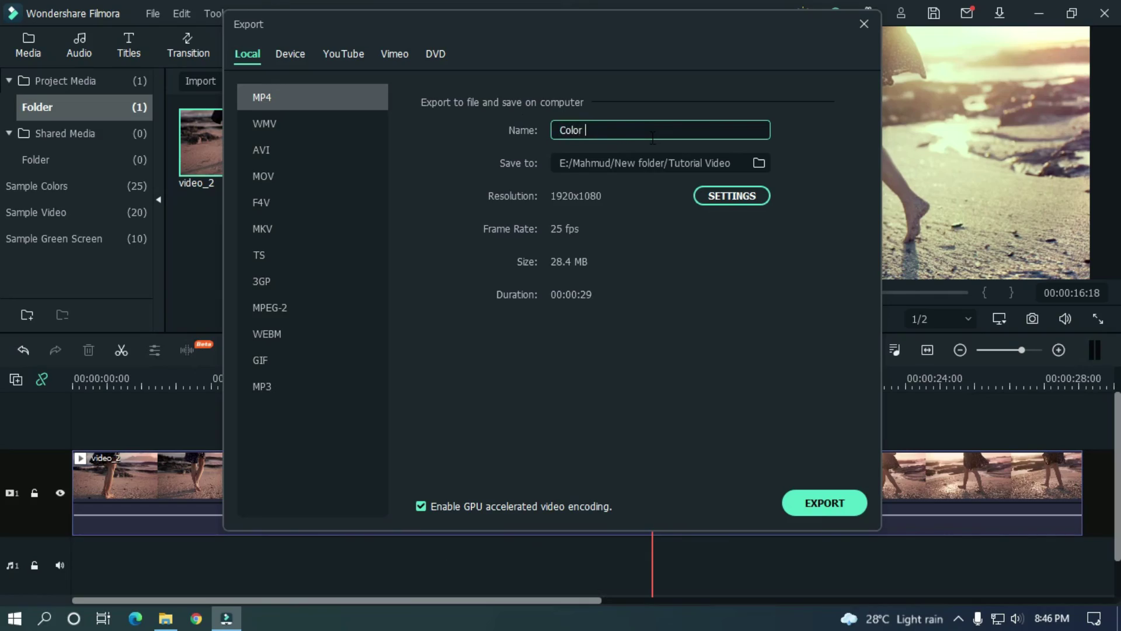